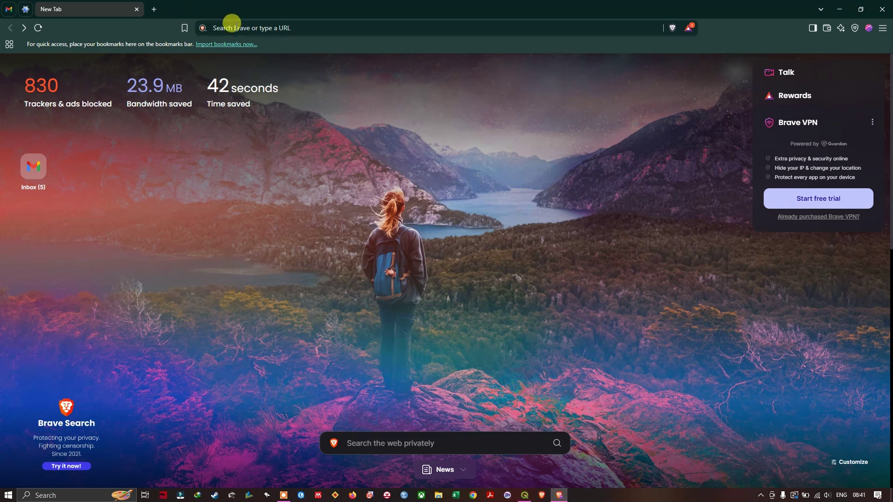
# Step: Run a Brave Search for 'earth explorer usgs'
pyautogui.click(231, 23)
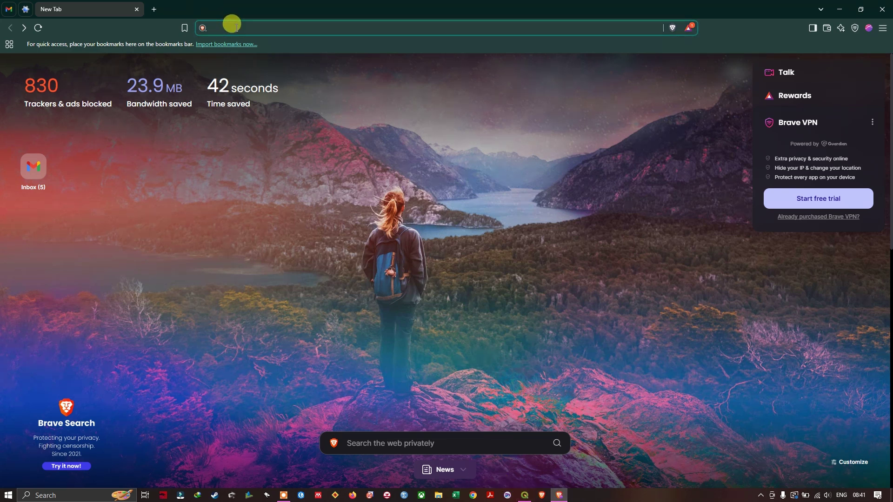
pyautogui.write('earth explorer usgs')
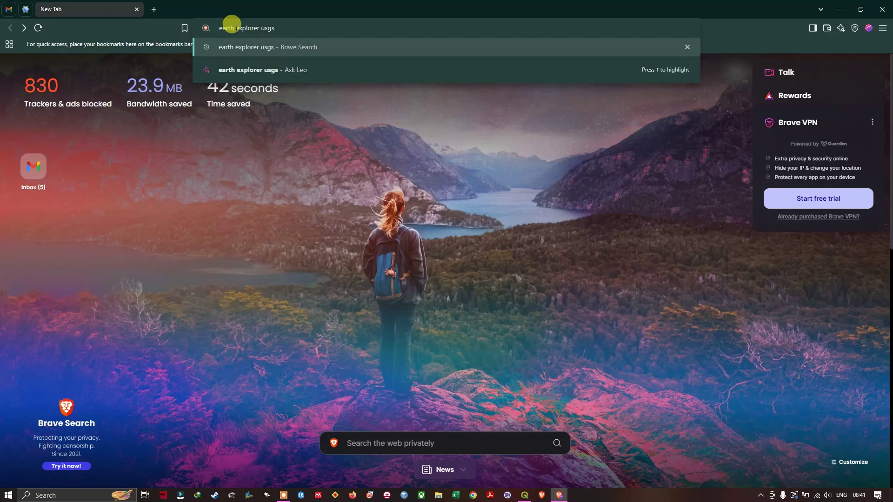
pyautogui.press('Return')
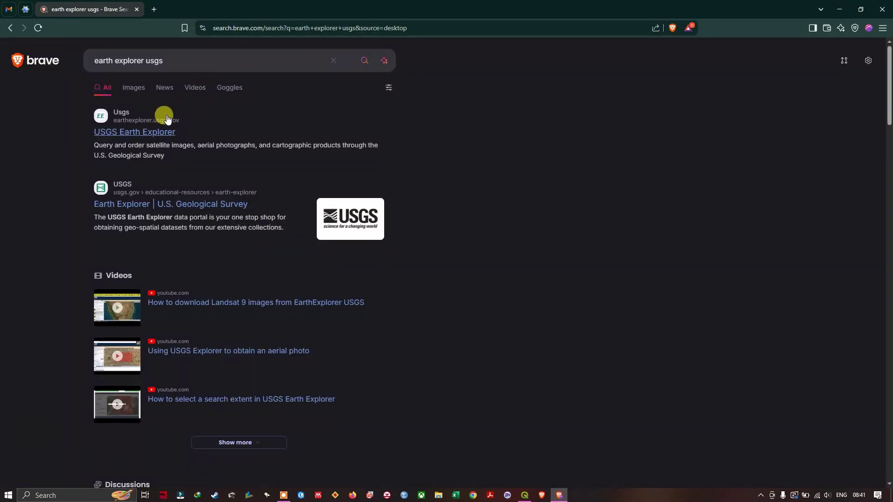
# Step: Open the USGS Earth Explorer result and sign in through the EROS login page
pyautogui.click(141, 135)
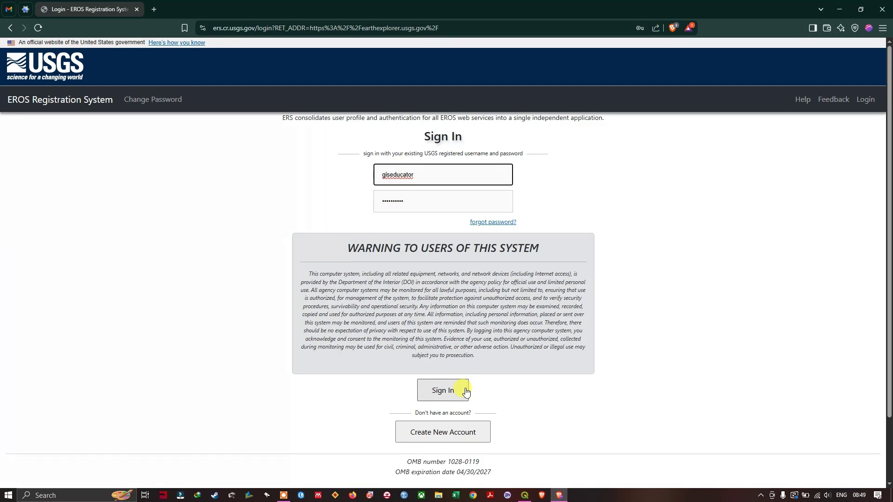
pyautogui.click(443, 391)
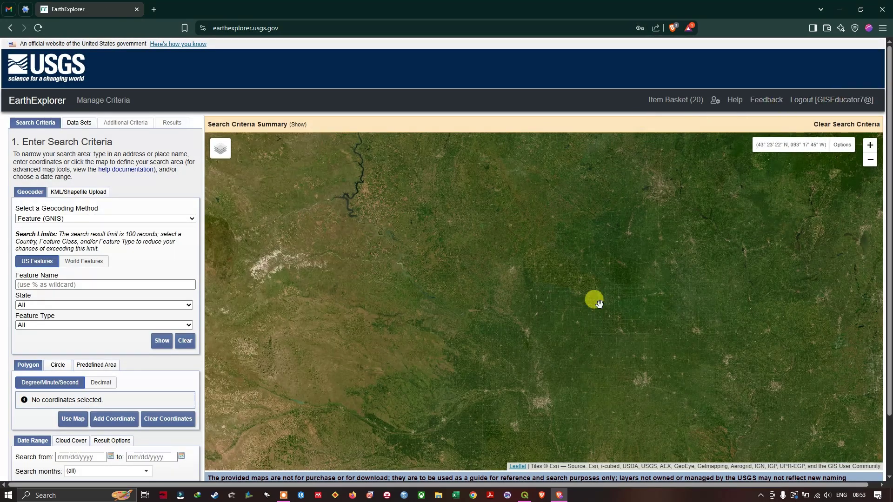
# Step: Zoom out and pan the EarthExplorer map from North America over to India
pyautogui.scroll(-5, 479, 265)
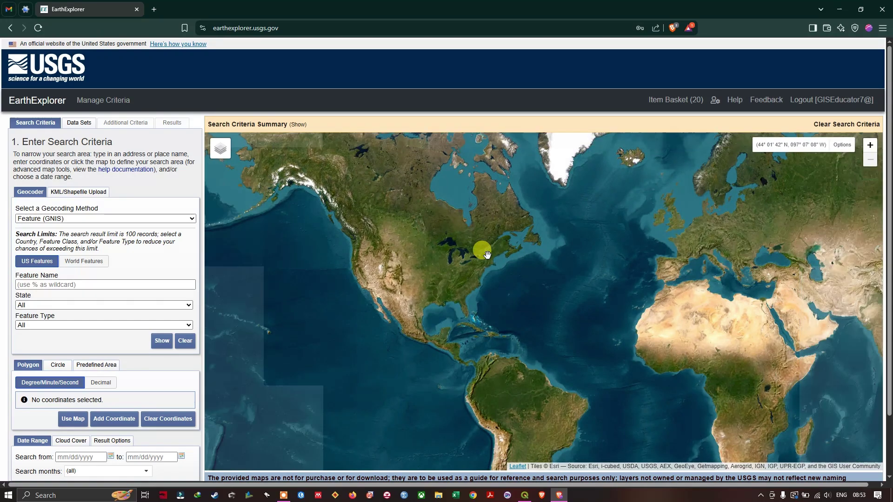
pyautogui.moveTo(573, 273); pyautogui.dragTo(355, 209)
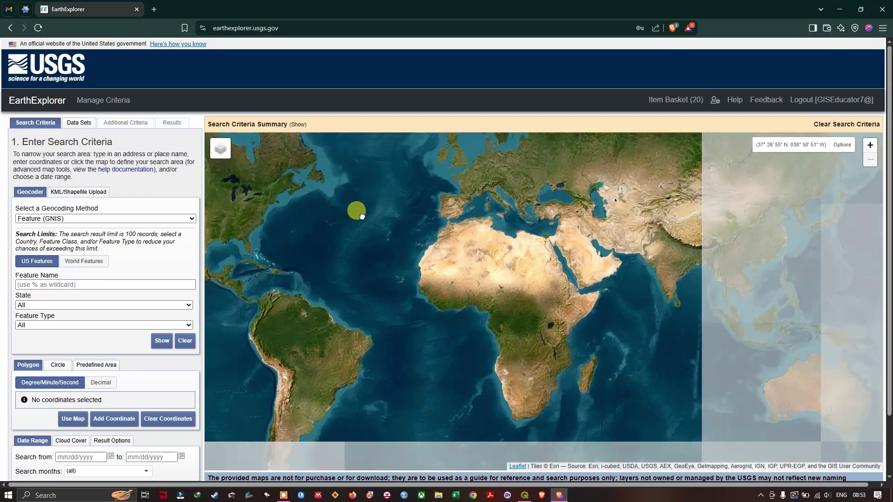
pyautogui.scroll(2, 637, 263)
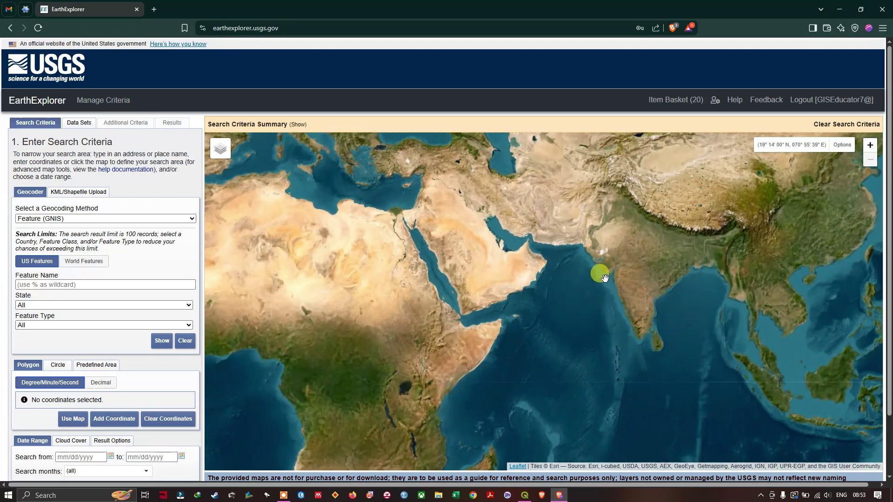
pyautogui.moveTo(691, 269); pyautogui.dragTo(604, 291)
pyautogui.scroll(2, 620, 265)
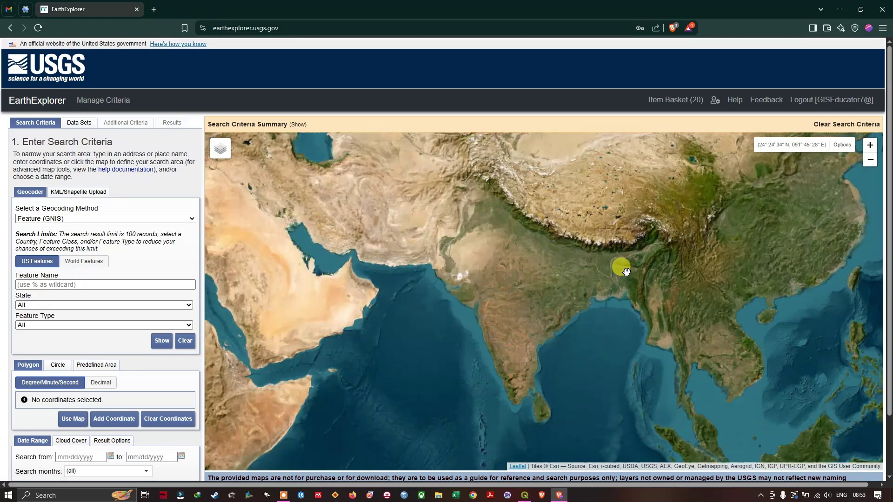
pyautogui.scroll(3, 626, 271)
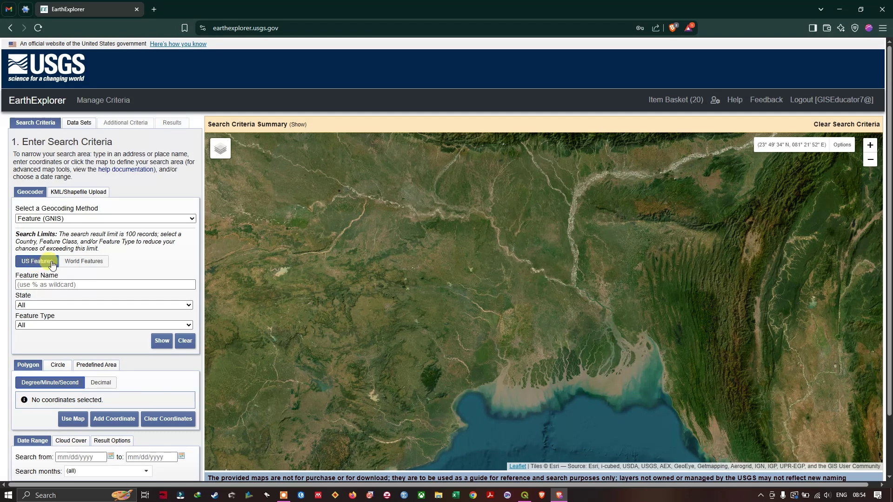
# Step: Set the place search to World Features and frame the Sundarbans coastline of the Ganges delta
pyautogui.click(80, 263)
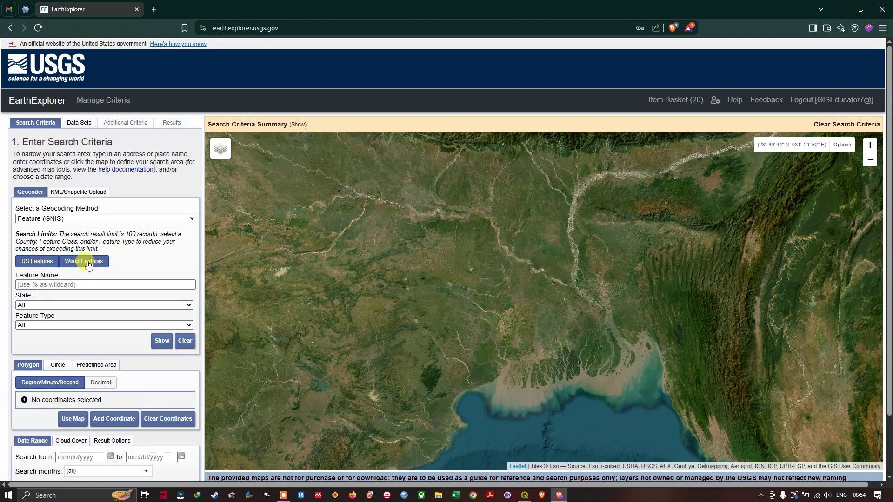
pyautogui.click(41, 282)
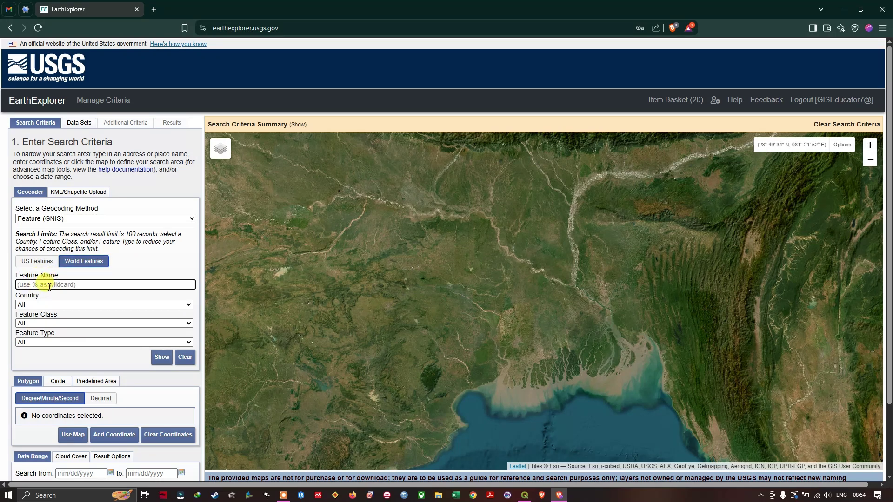
pyautogui.moveTo(590, 353); pyautogui.dragTo(435, 338)
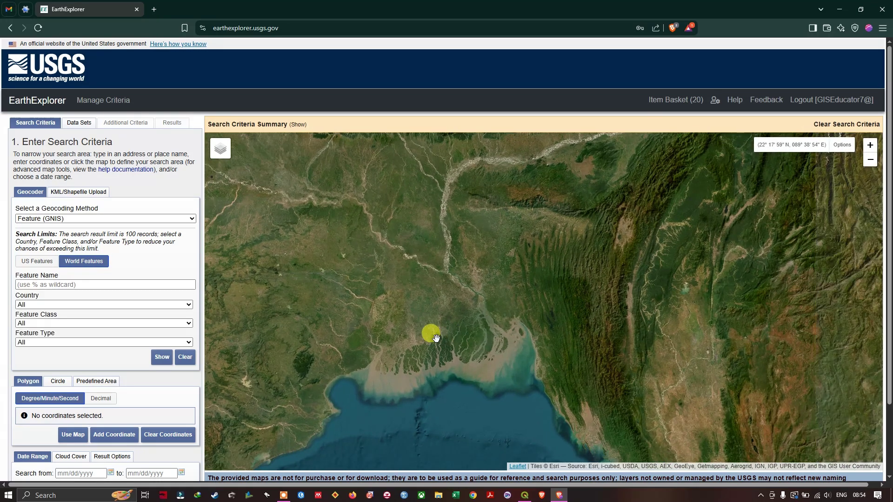
pyautogui.scroll(2, 376, 308)
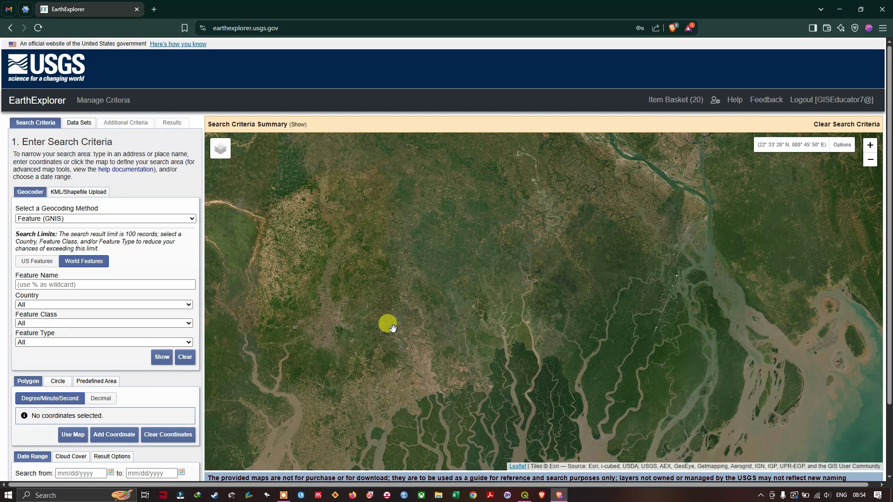
pyautogui.moveTo(393, 328); pyautogui.dragTo(584, 347)
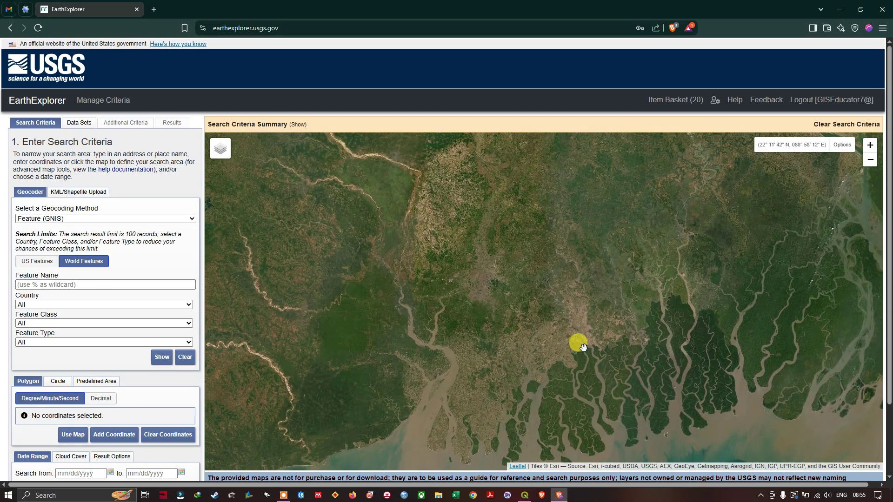
pyautogui.scroll(-1, 413, 290)
pyautogui.scroll(-1, 479, 317)
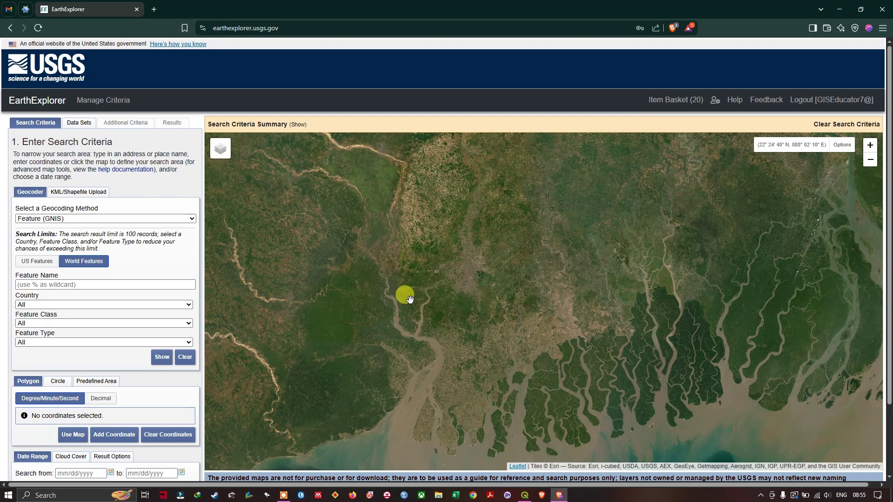
# Step: Draw a five-point polygon over the western Ganges delta, adjusting the first two corners
pyautogui.click(410, 296)
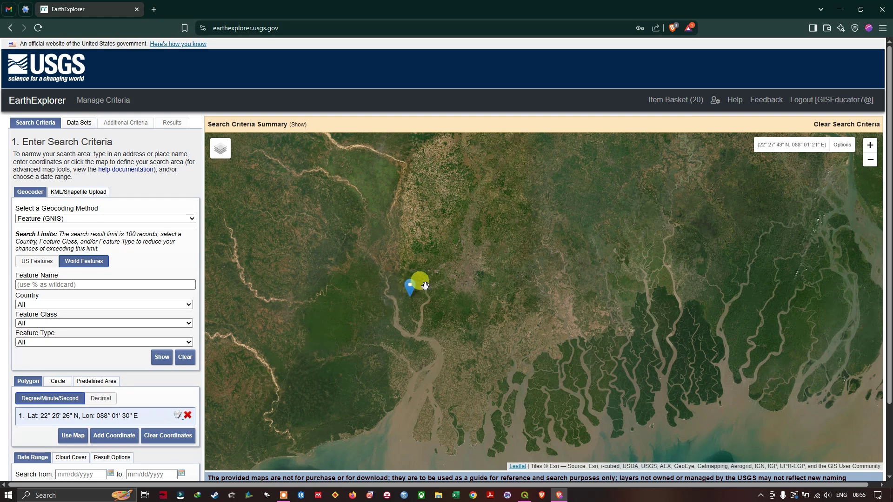
pyautogui.moveTo(413, 292); pyautogui.dragTo(370, 273)
pyautogui.click(468, 279)
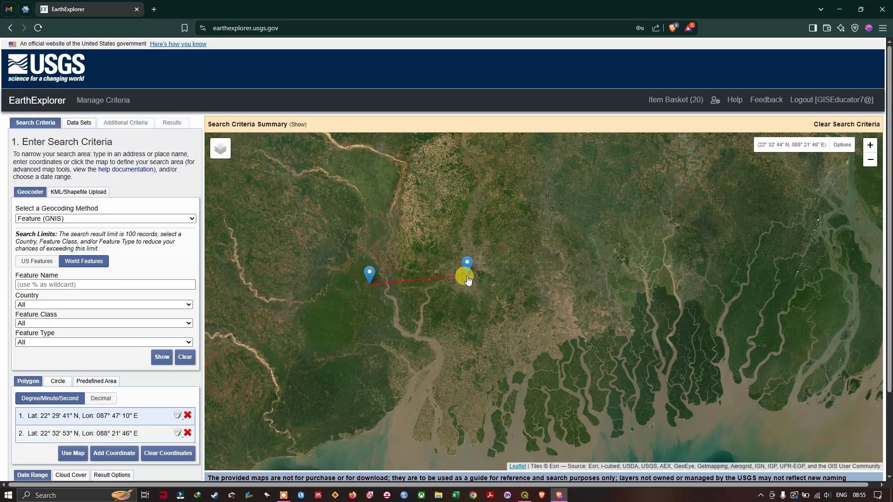
pyautogui.moveTo(469, 270); pyautogui.dragTo(472, 275)
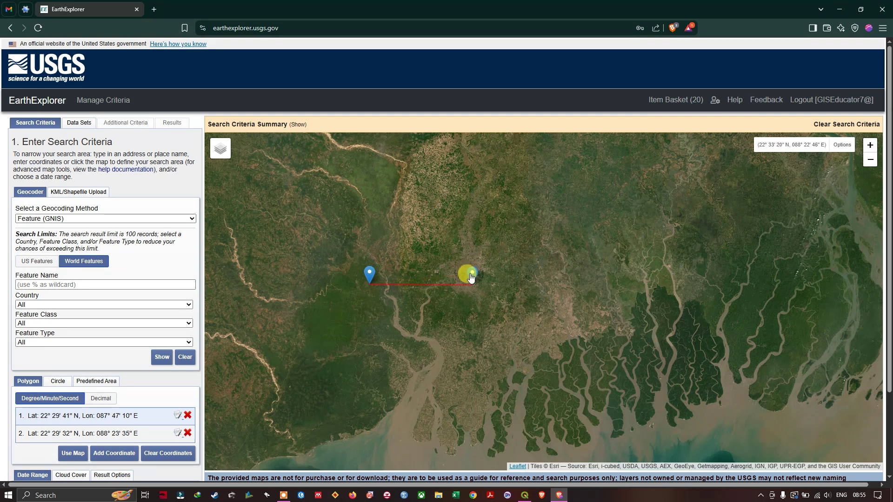
pyautogui.click(483, 387)
pyautogui.click(364, 401)
pyautogui.click(345, 342)
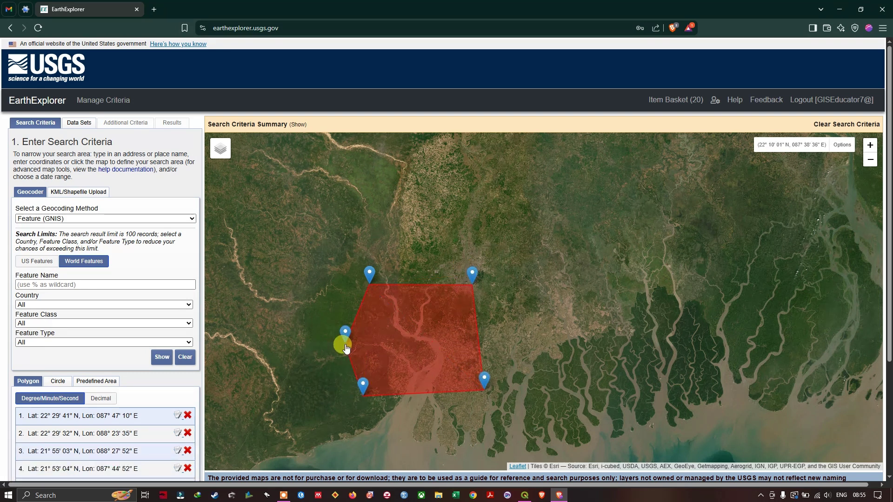
# Step: Select SRTM Water Body Data under Digital Elevation > SRTM and show the results
pyautogui.click(72, 125)
pyautogui.scroll(-1, 46, 365)
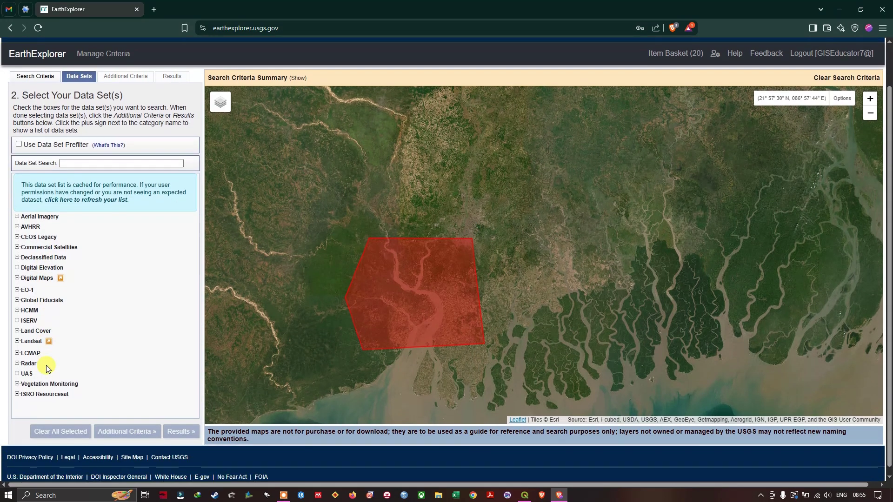
pyautogui.click(17, 269)
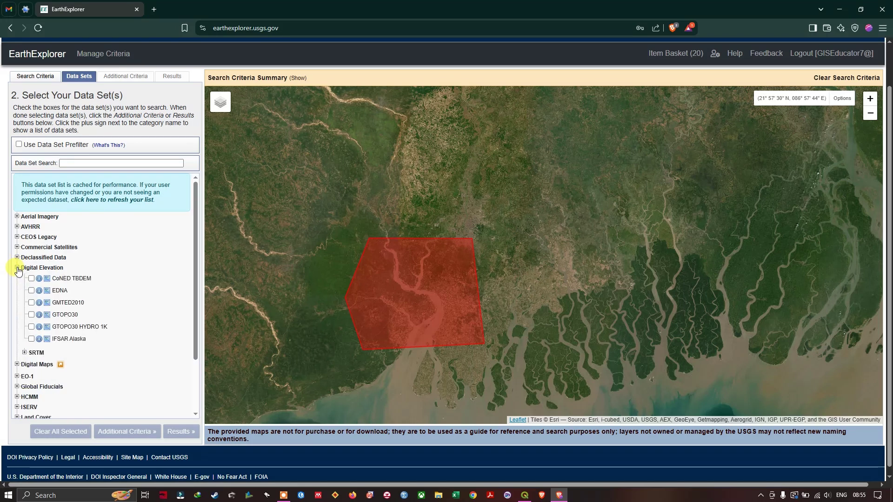
pyautogui.click(25, 353)
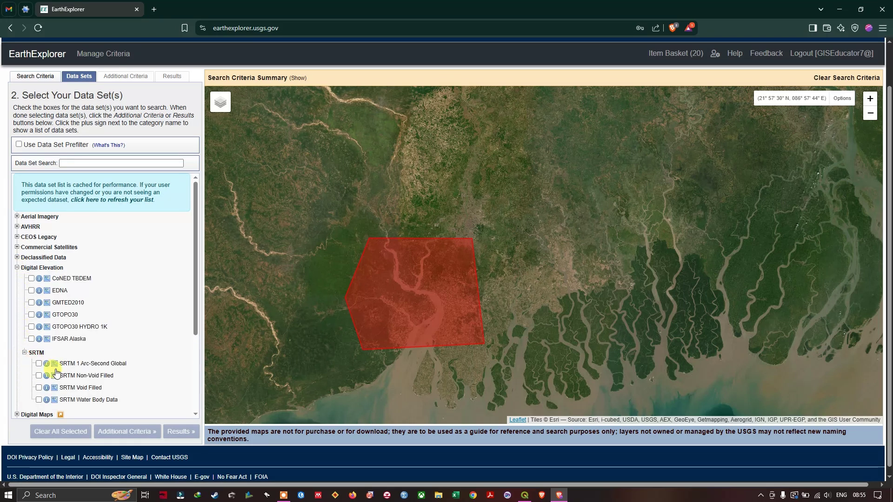
pyautogui.scroll(-1, 93, 379)
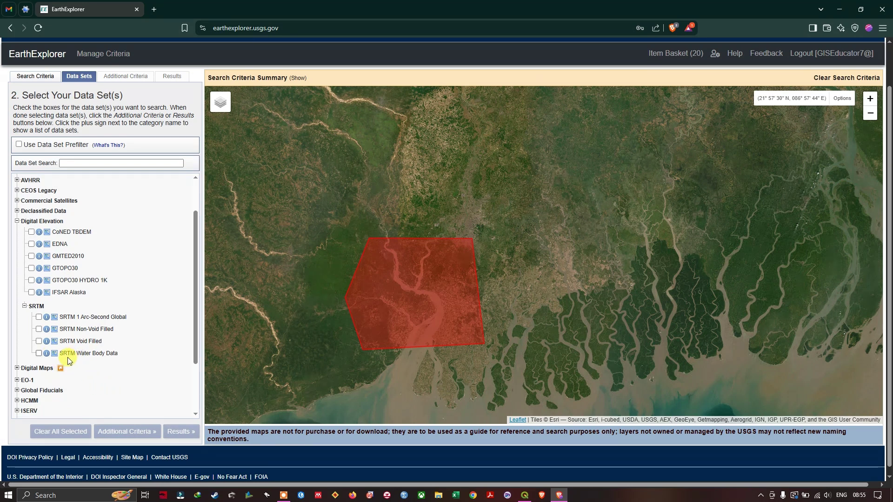
pyautogui.click(39, 354)
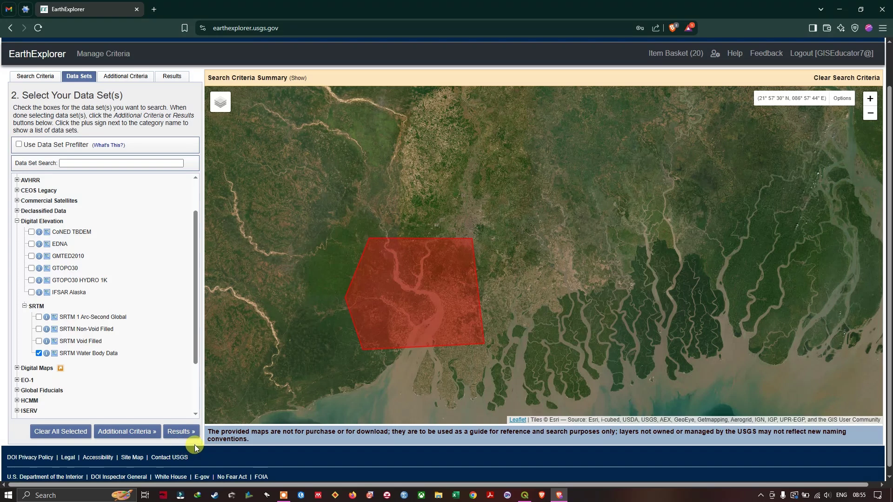
pyautogui.click(188, 432)
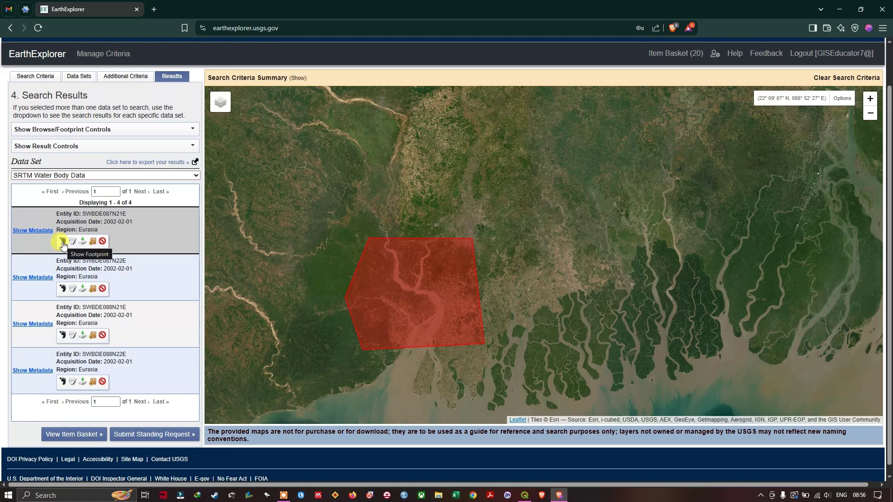
# Step: Show the footprints of all four SRTM Water Body result tiles and zoom to compare them
pyautogui.click(63, 242)
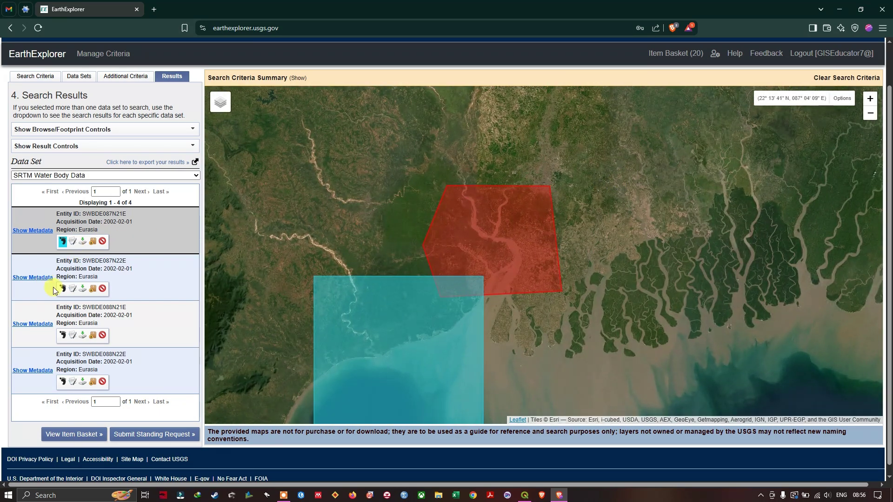
pyautogui.click(63, 289)
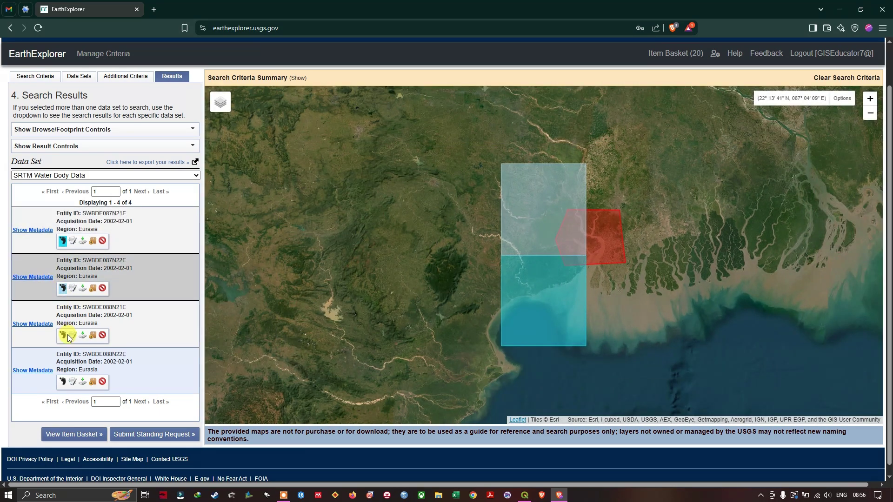
pyautogui.click(63, 335)
pyautogui.click(62, 382)
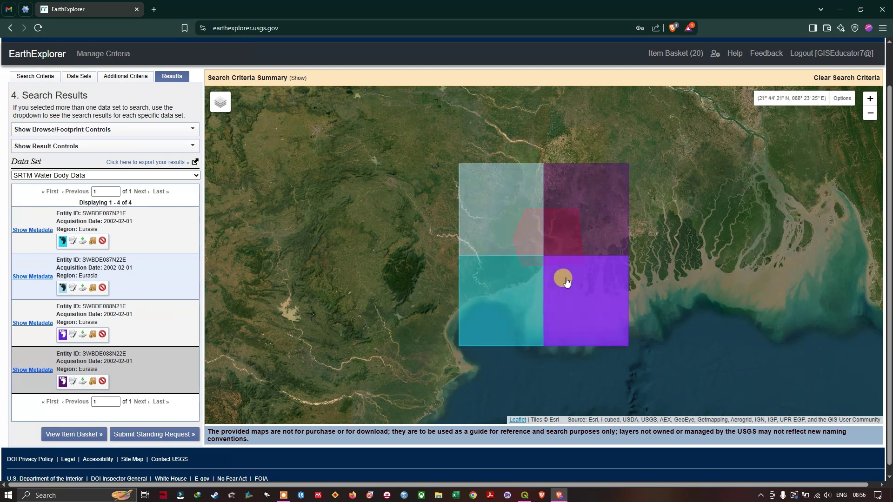
pyautogui.scroll(1, 569, 173)
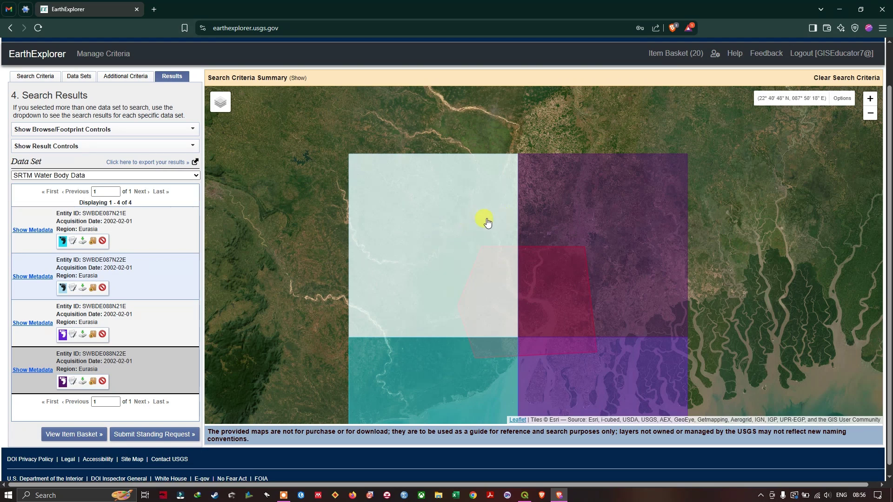
pyautogui.scroll(-1, 454, 142)
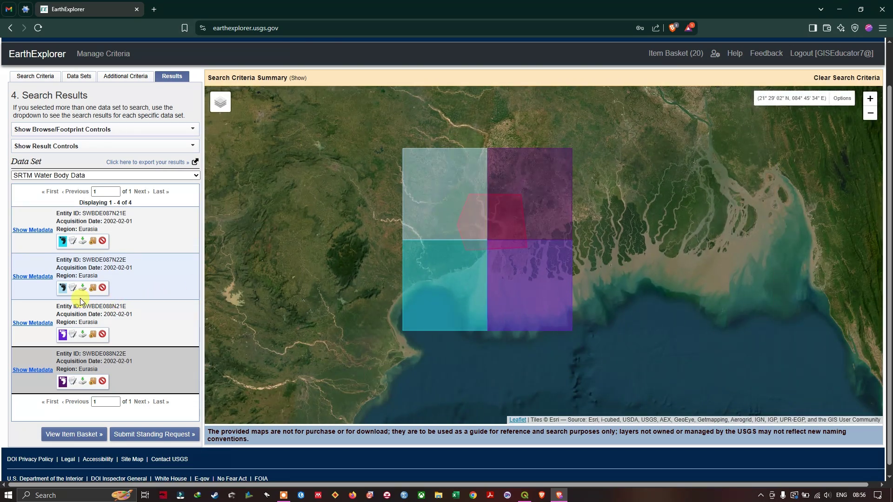
# Step: Hide and re-show individual tile footprints, including SWBDE088N21E, to identify each tile's coverage
pyautogui.click(62, 242)
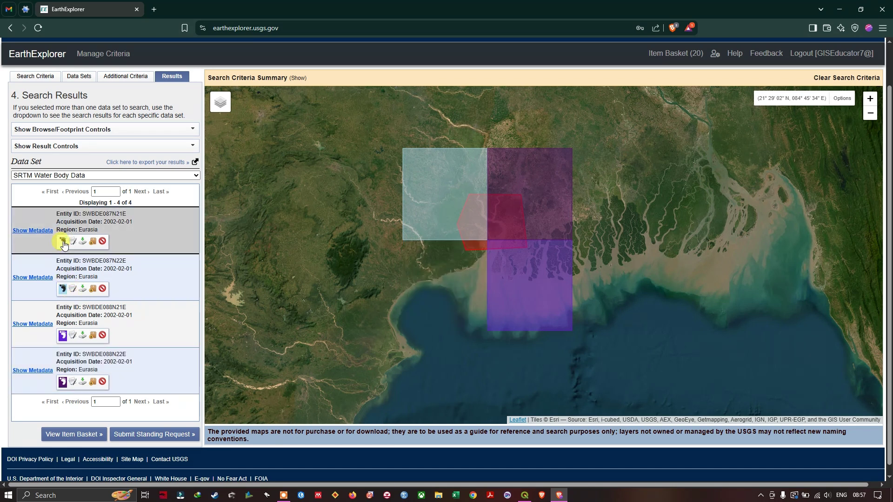
pyautogui.click(62, 289)
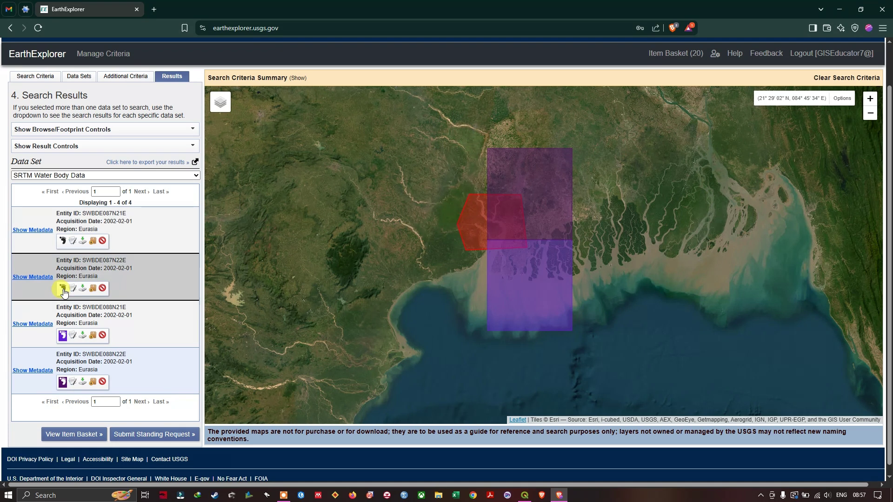
pyautogui.click(62, 289)
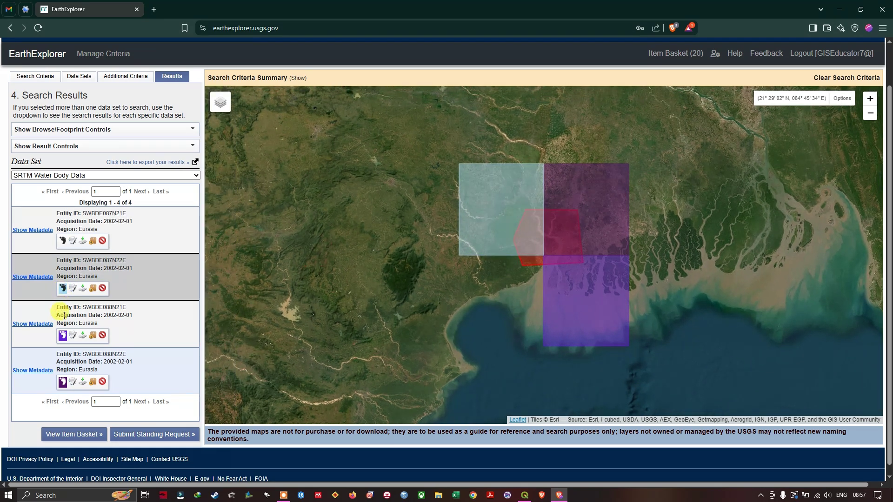
pyautogui.click(63, 336)
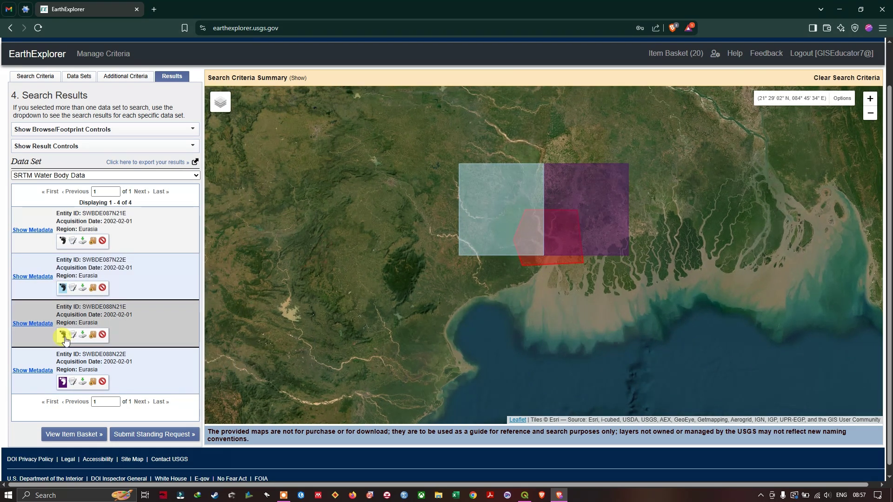
pyautogui.scroll(1, 651, 156)
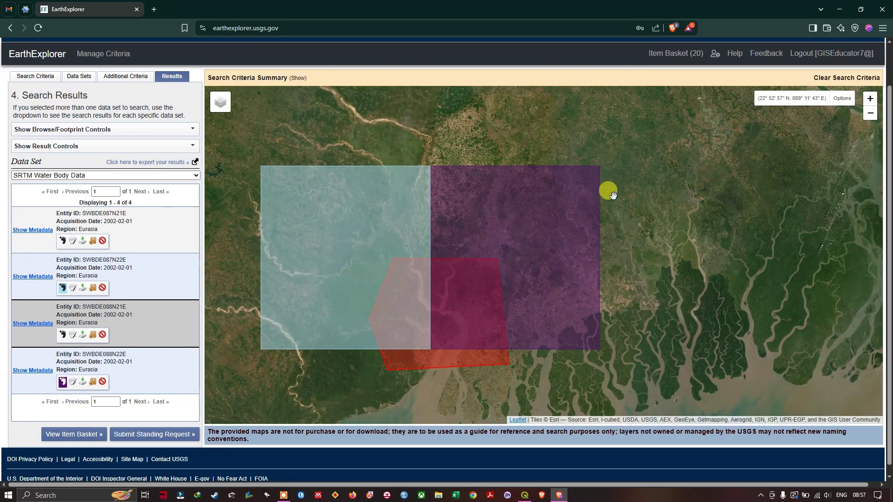
pyautogui.click(63, 334)
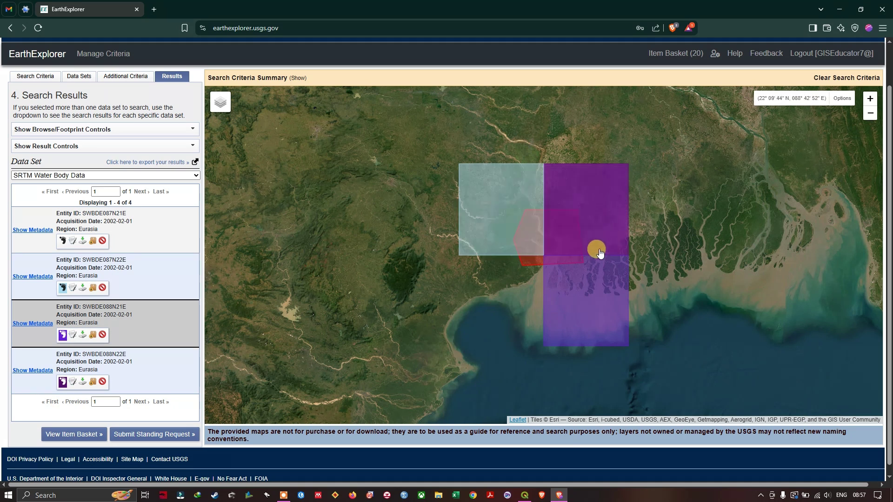
# Step: Download the SWBDE087N22E, SWBDE088N21E and SWBDE088N22E zips into E:\GIS Educator
pyautogui.click(83, 288)
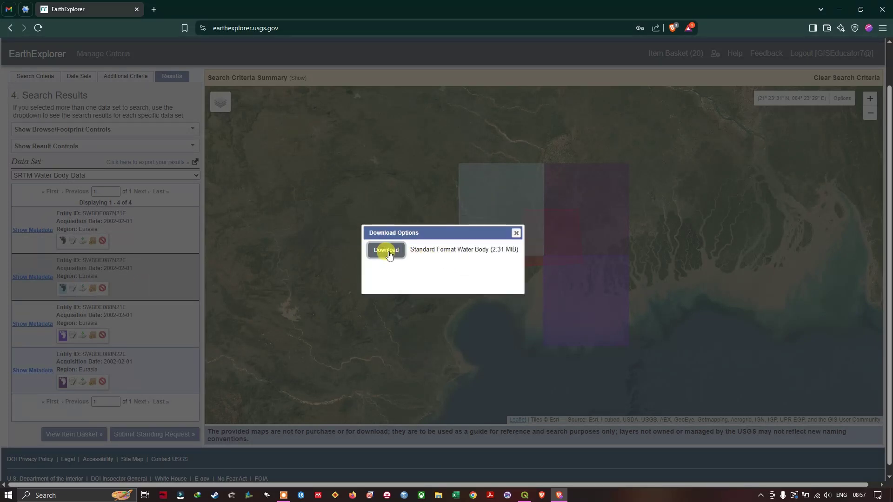
pyautogui.click(387, 251)
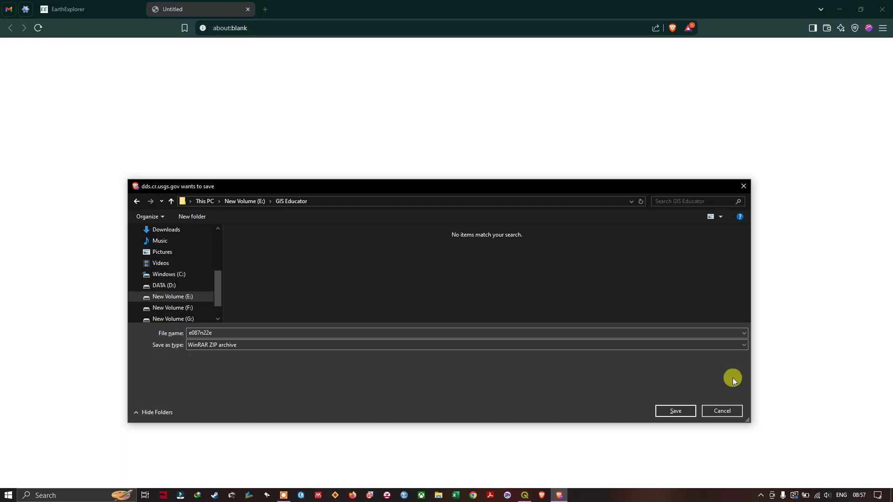
pyautogui.click(677, 412)
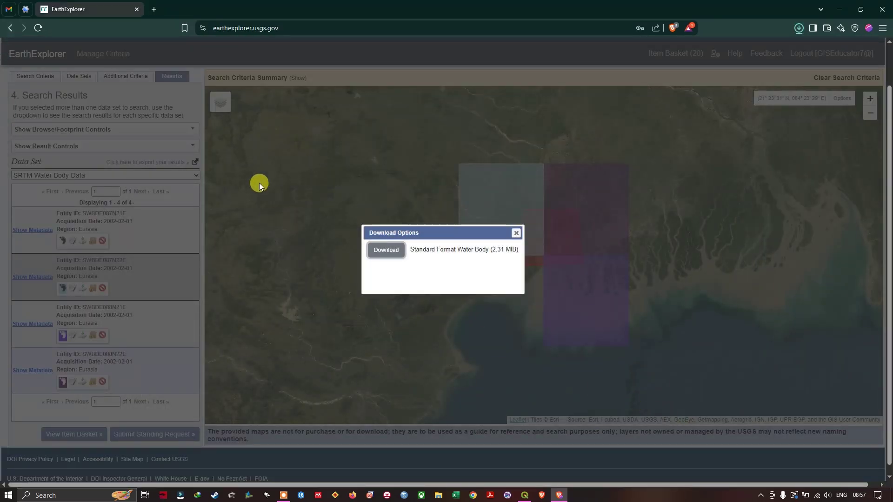
pyautogui.click(516, 234)
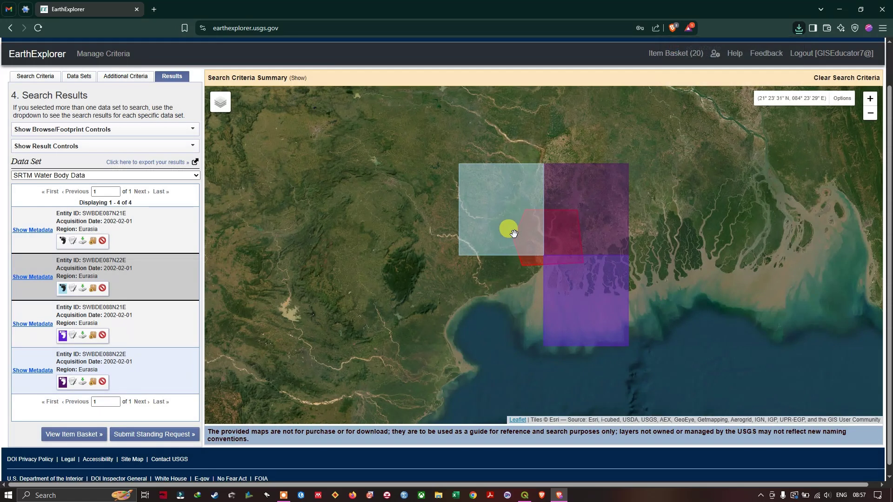
pyautogui.click(82, 335)
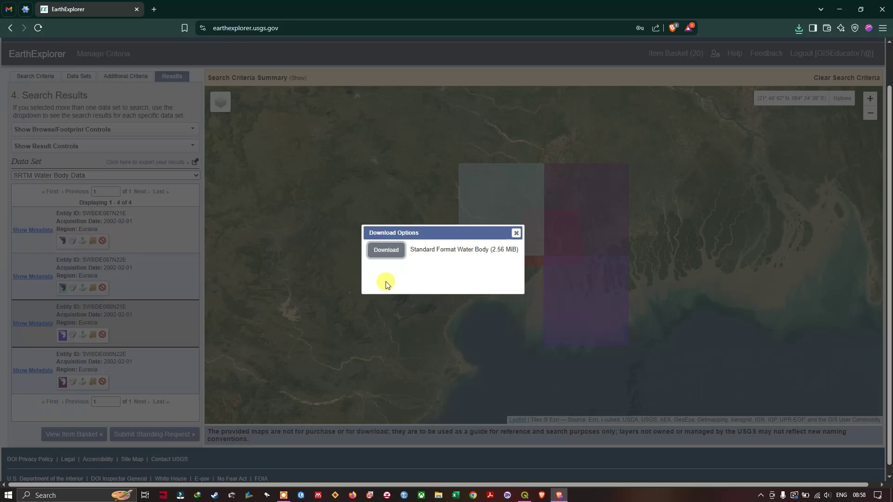
pyautogui.click(387, 250)
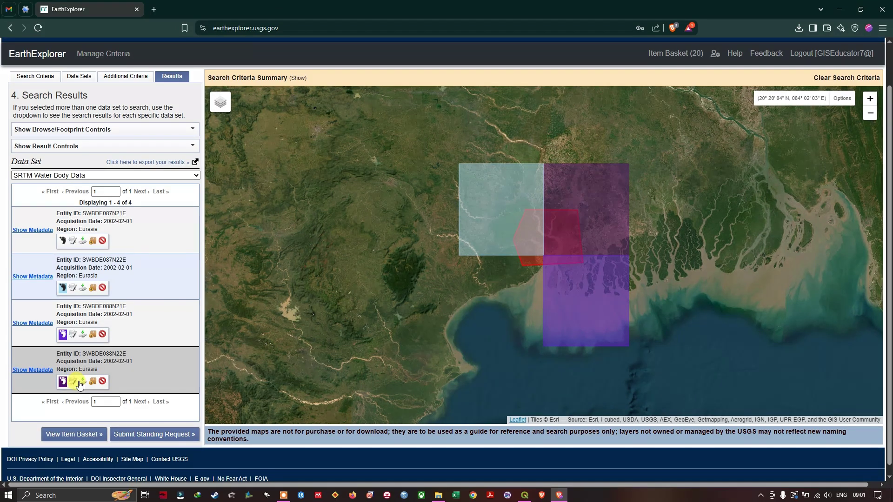
pyautogui.click(82, 382)
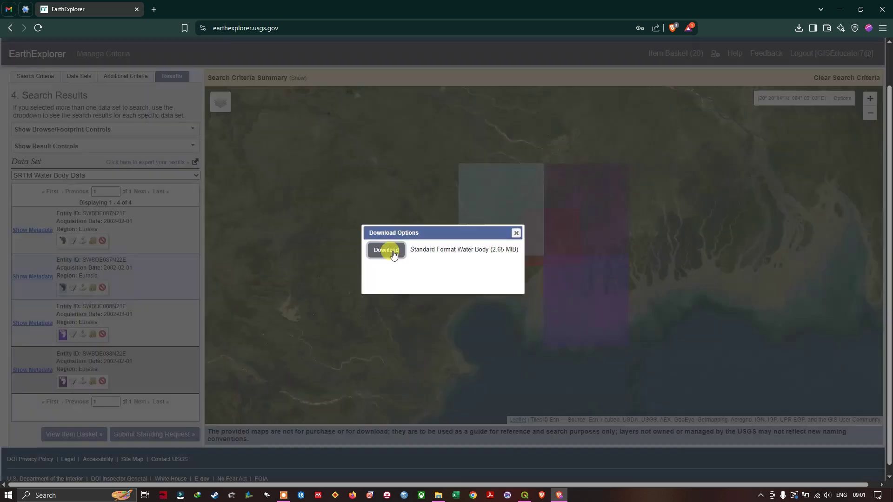
pyautogui.click(392, 253)
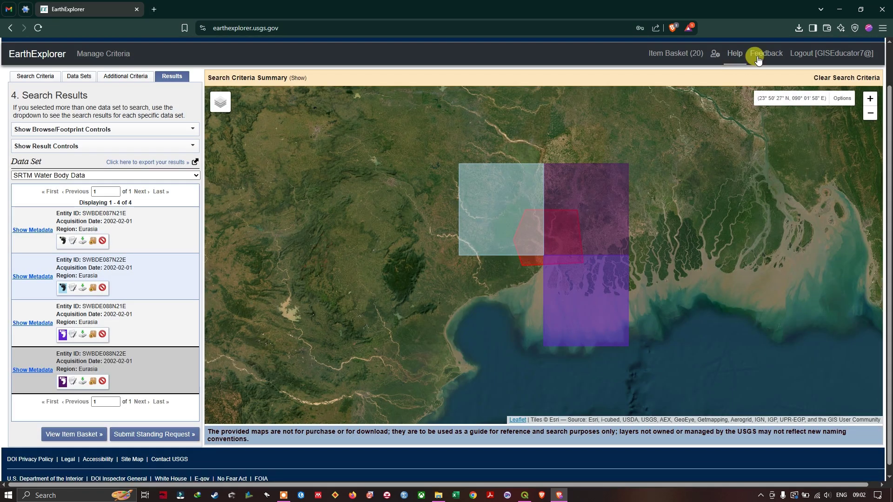
# Step: Verify the downloaded zips in the GIS Educator folder, then switch to QGIS
pyautogui.click(796, 29)
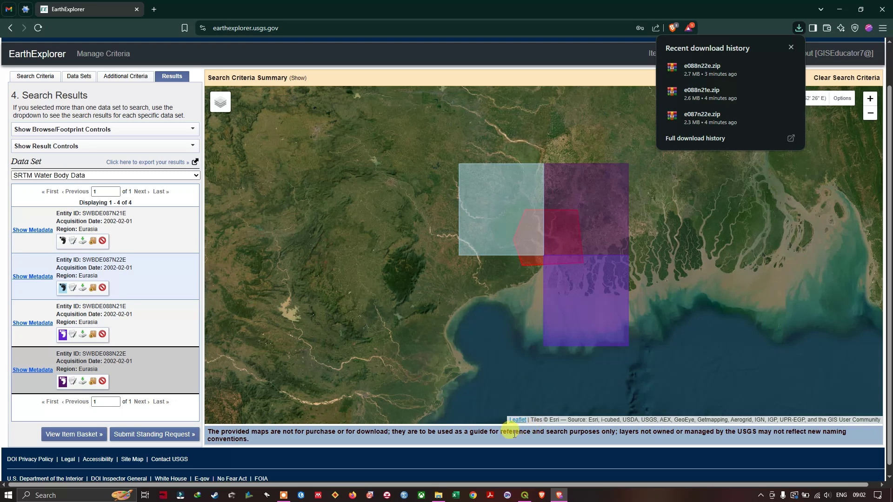
pyautogui.click(438, 496)
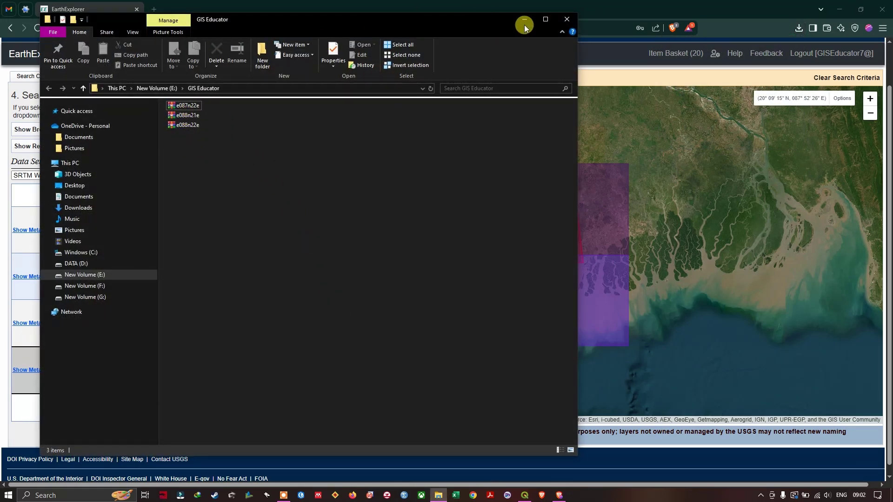
pyautogui.click(545, 18)
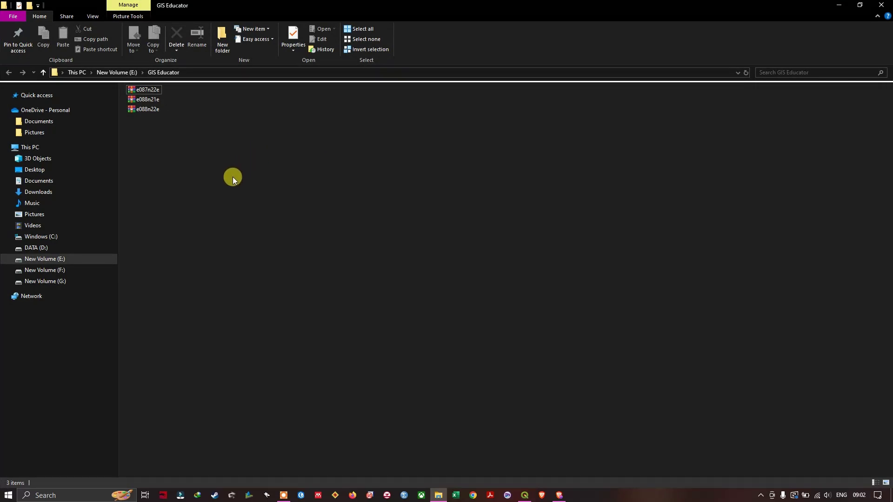
pyautogui.click(525, 495)
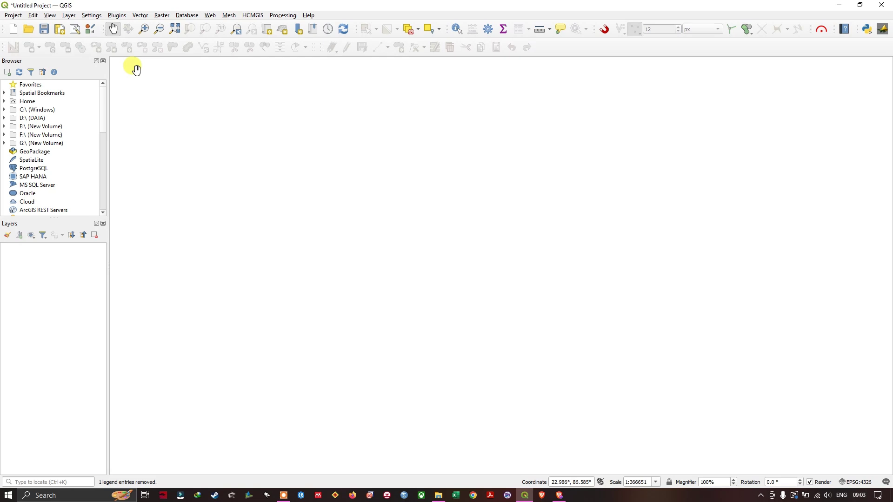
# Step: Add the three water-body zips as vector layers e087n22e, e088n21e and e088n22e
pyautogui.click(69, 16)
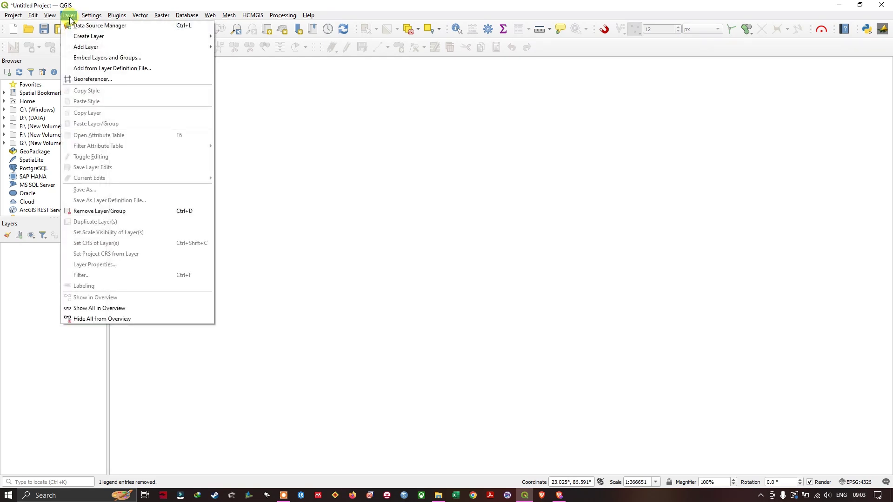
pyautogui.moveTo(121, 44)
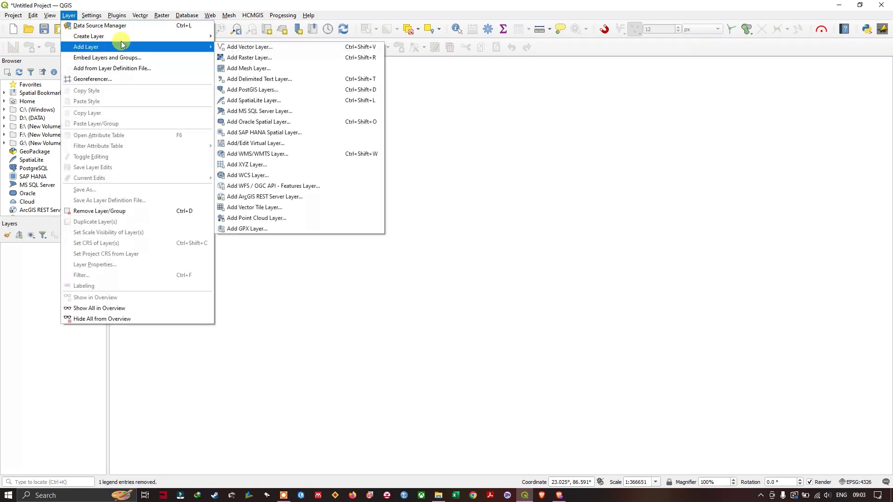
pyautogui.click(255, 48)
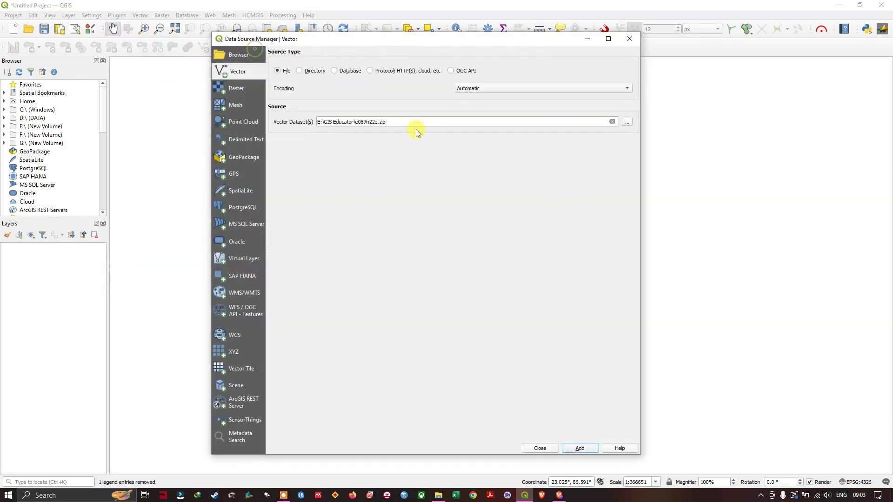
pyautogui.click(627, 122)
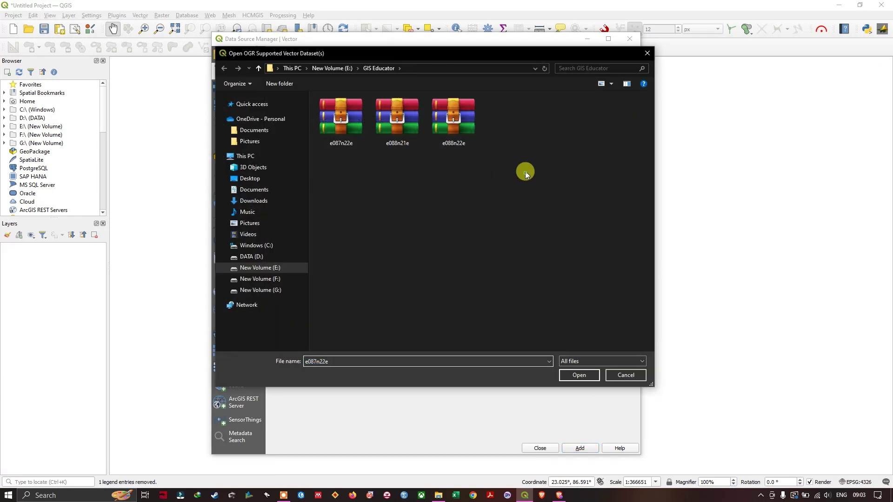
pyautogui.moveTo(526, 171); pyautogui.dragTo(338, 119)
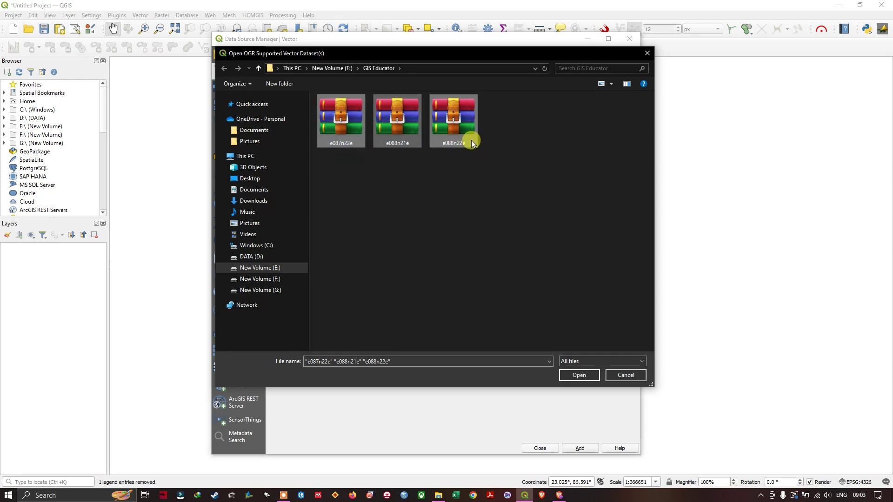
pyautogui.click(578, 375)
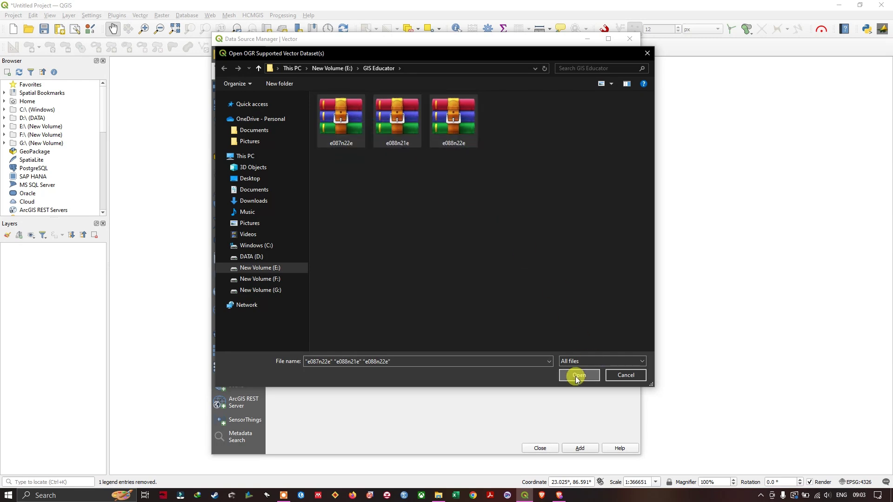
pyautogui.click(581, 449)
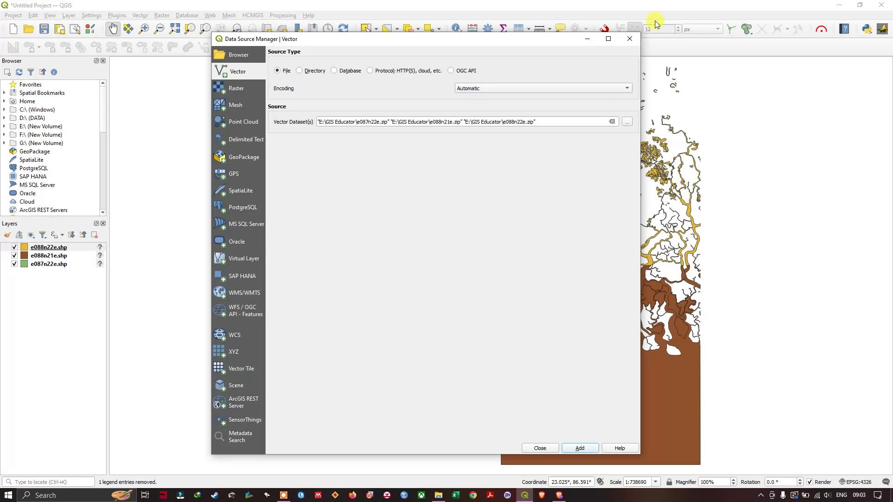
# Step: Close the data source window and adjust the map view of the loaded layers
pyautogui.click(626, 38)
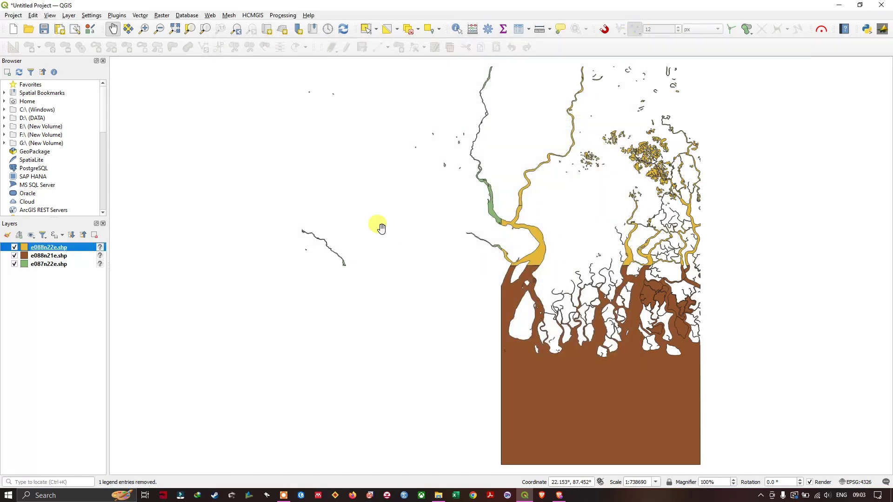
pyautogui.scroll(-1, 378, 225)
pyautogui.scroll(1, 552, 209)
pyautogui.moveTo(331, 240); pyautogui.dragTo(406, 233)
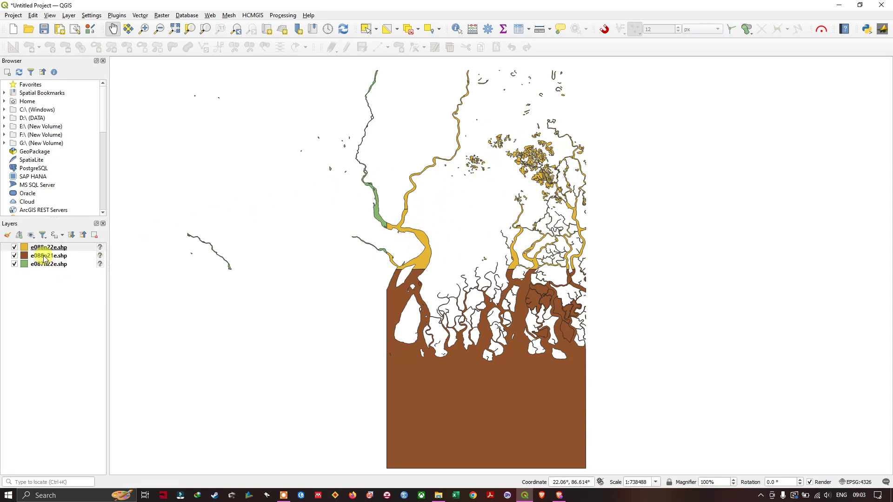
# Step: Assign EPSG:4326 - WGS 84 to the e088n22e.shp layer in its Source properties
pyautogui.click(67, 247)
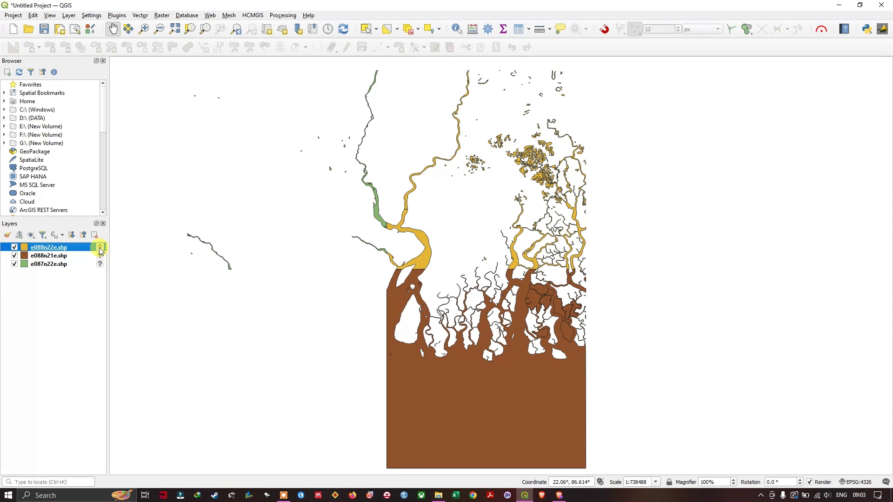
pyautogui.rightClick(93, 248)
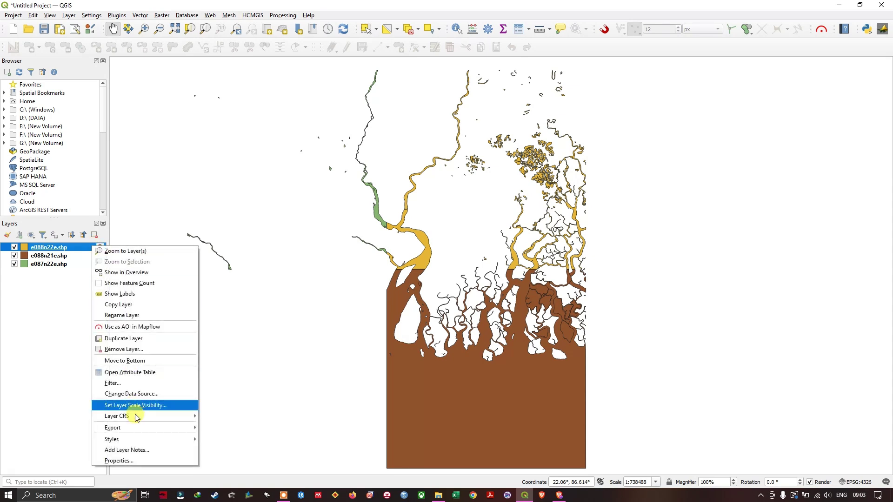
pyautogui.click(147, 461)
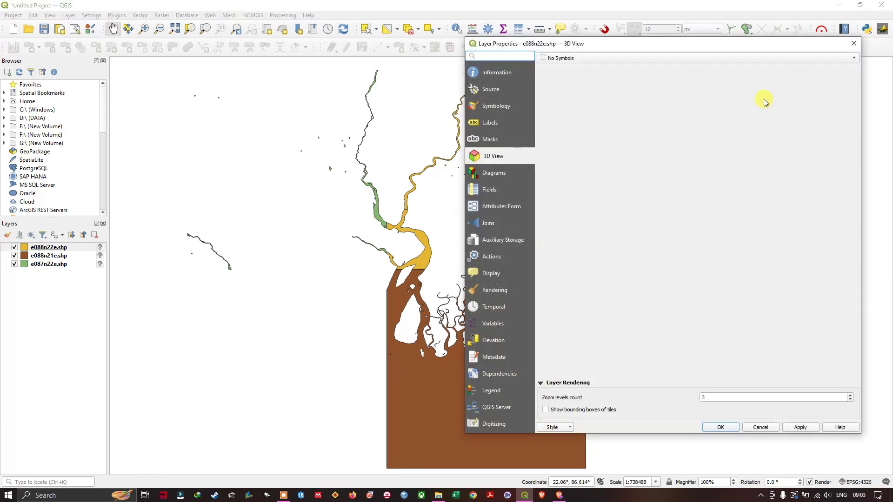
pyautogui.click(519, 88)
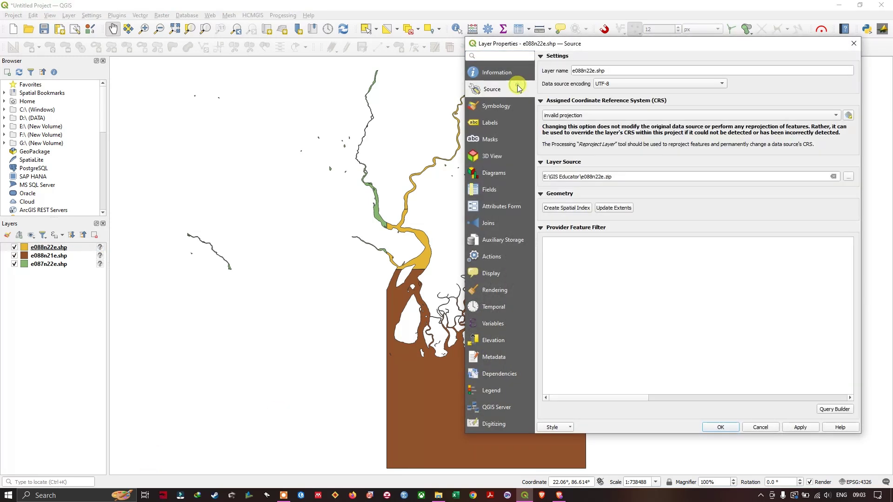
pyautogui.click(587, 118)
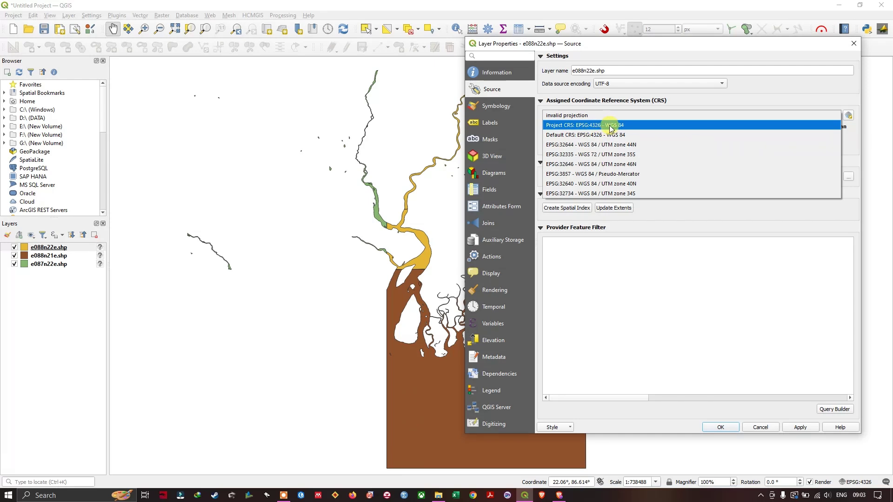
pyautogui.click(611, 126)
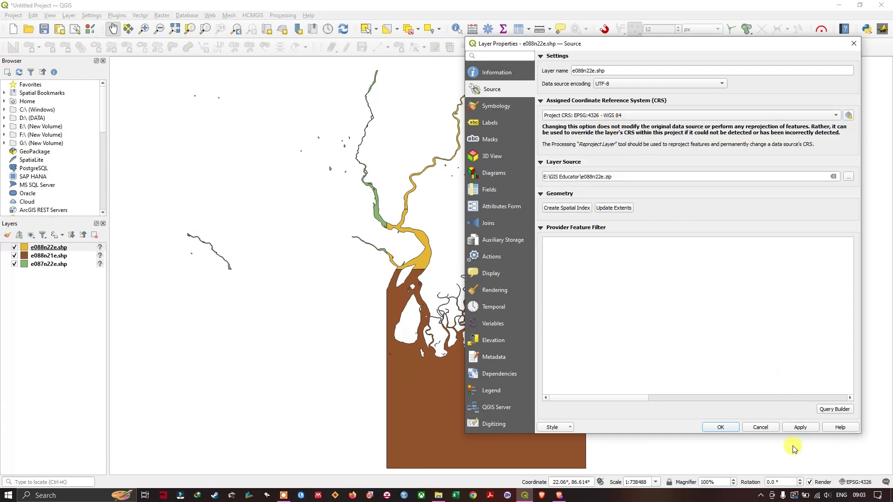
pyautogui.click(800, 427)
pyautogui.click(720, 427)
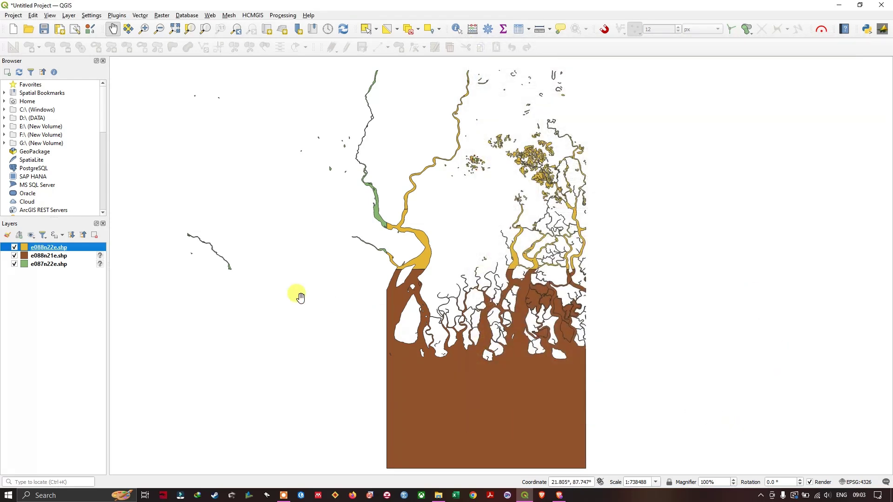
pyautogui.click(65, 257)
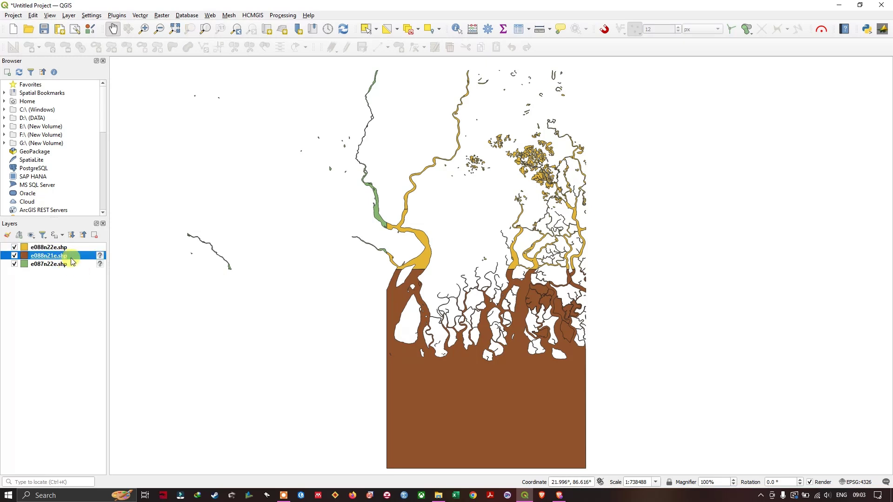
# Step: Change the e088n22e.shp fill colour from yellow to cyan in Symbology and apply it
pyautogui.click(81, 264)
pyautogui.scroll(-1, 481, 215)
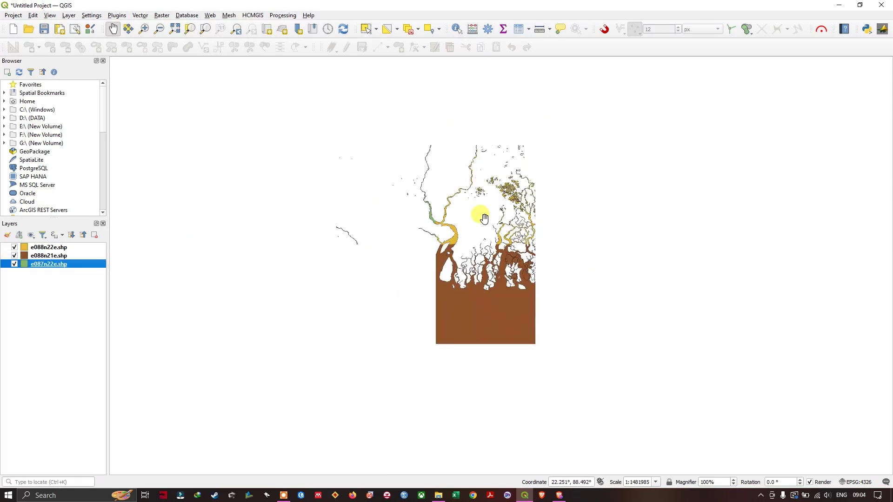
pyautogui.rightClick(55, 252)
pyautogui.click(115, 461)
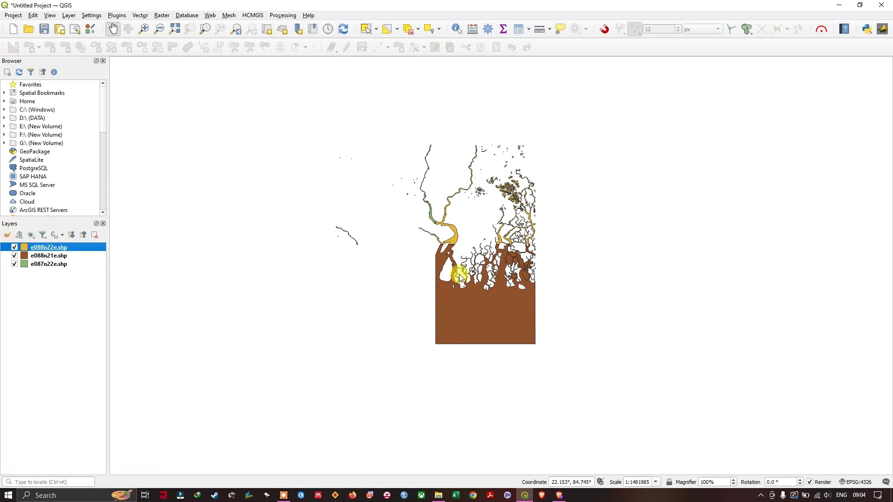
pyautogui.click(497, 107)
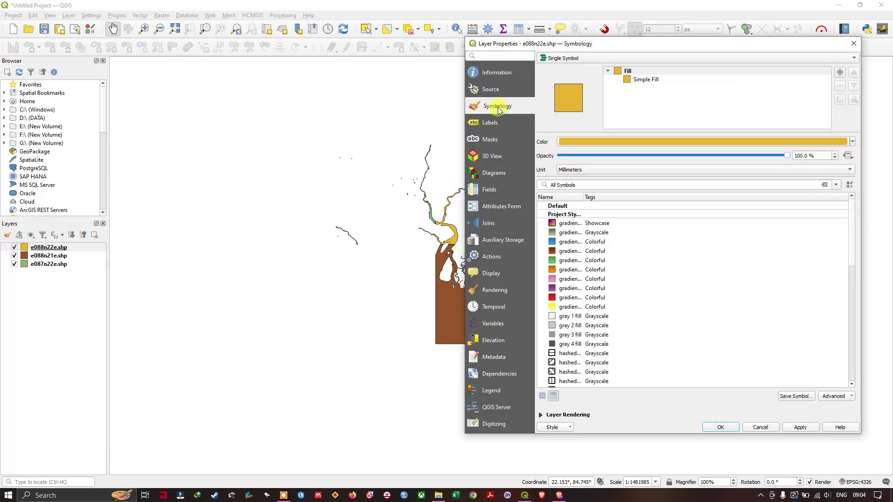
pyautogui.click(852, 141)
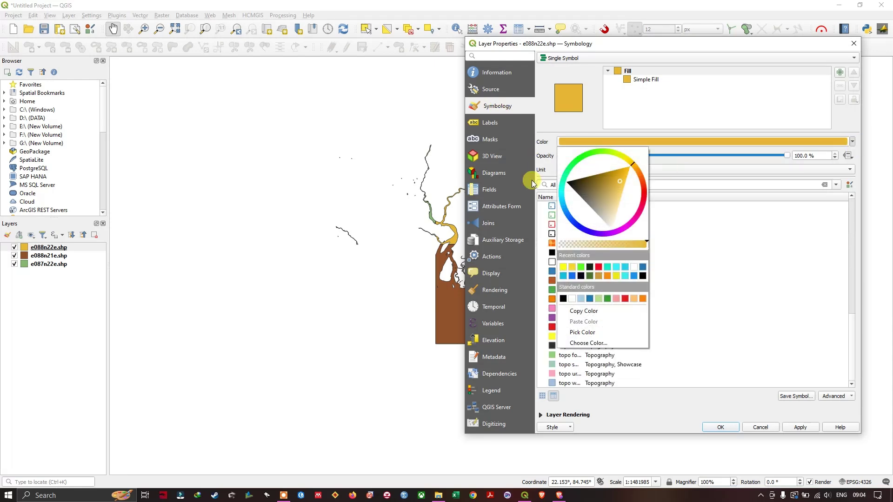
pyautogui.click(566, 173)
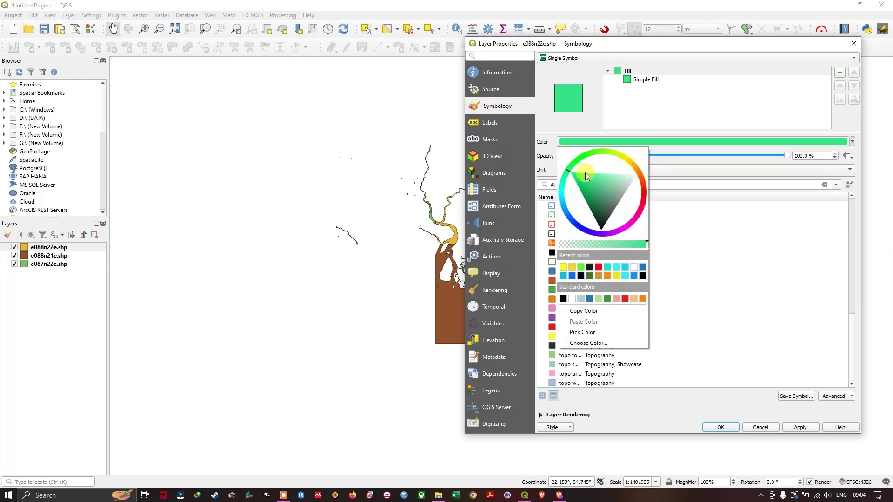
pyautogui.moveTo(585, 179); pyautogui.dragTo(573, 196)
pyautogui.click(563, 200)
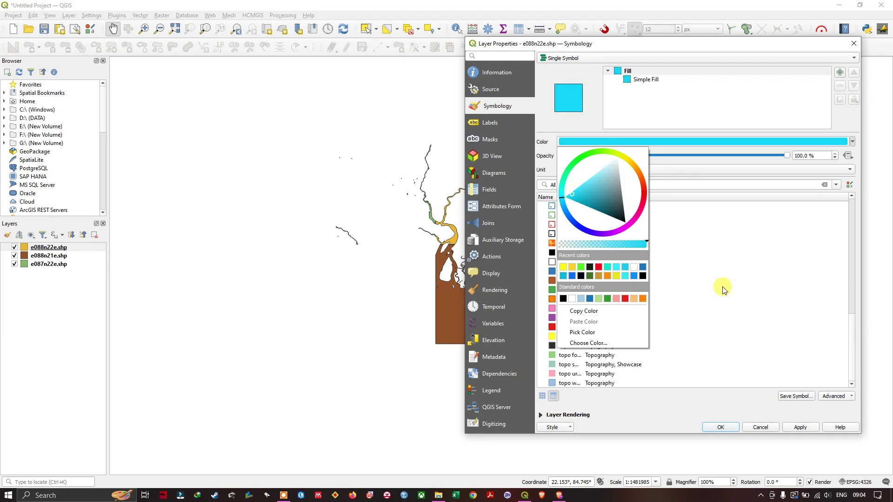
pyautogui.click(788, 432)
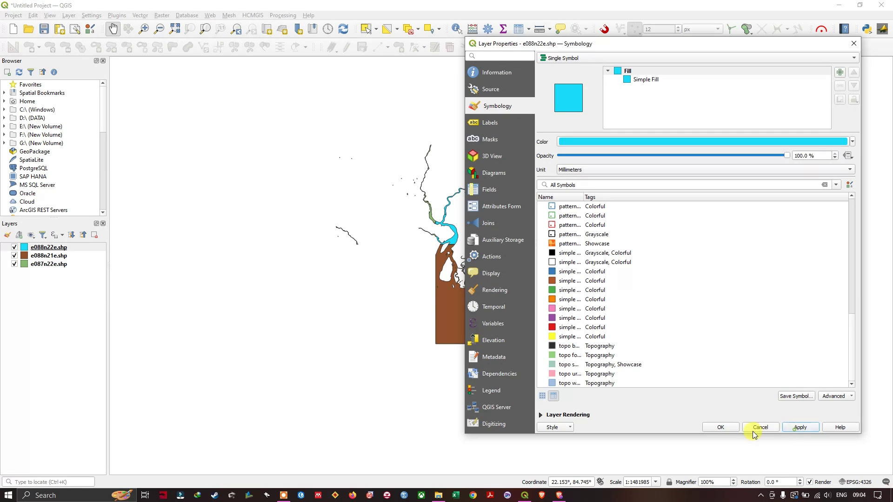
pyautogui.click(720, 427)
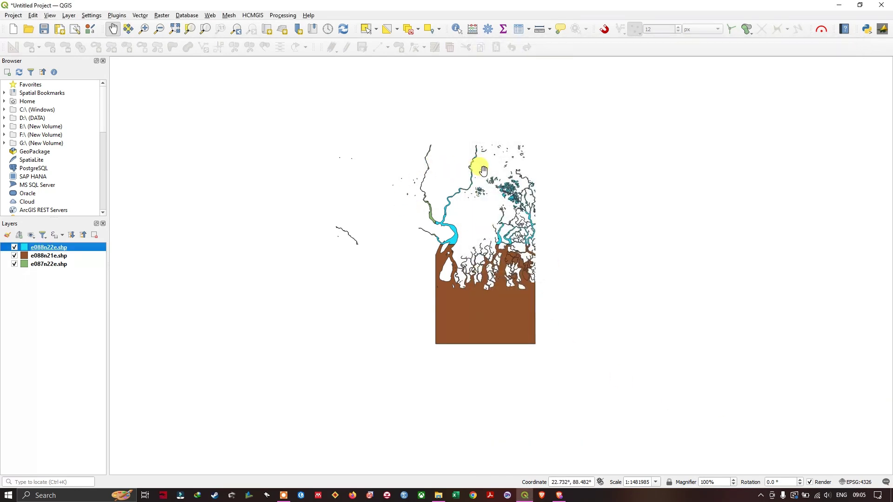
# Step: Replace e088n21e.shp's brown fill with the cyan sampled from the e088n22e.shp legend icon
pyautogui.doubleClick(479, 239)
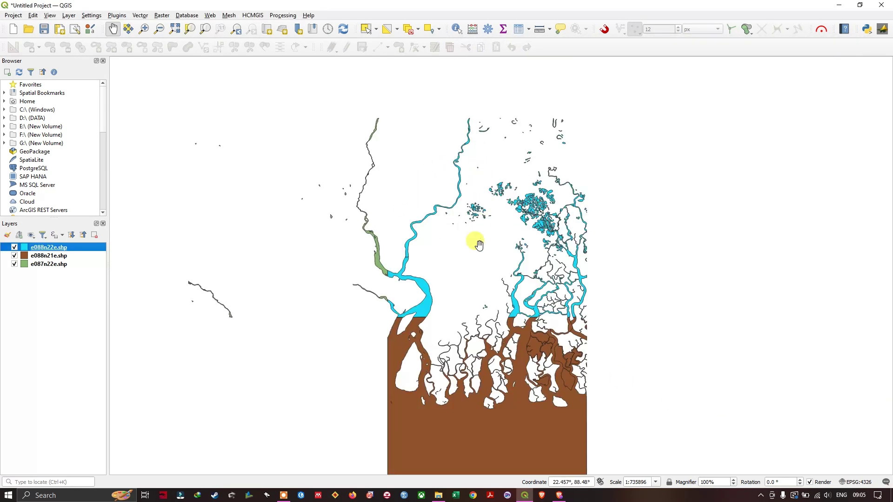
pyautogui.click(55, 248)
pyautogui.rightClick(55, 248)
pyautogui.click(60, 259)
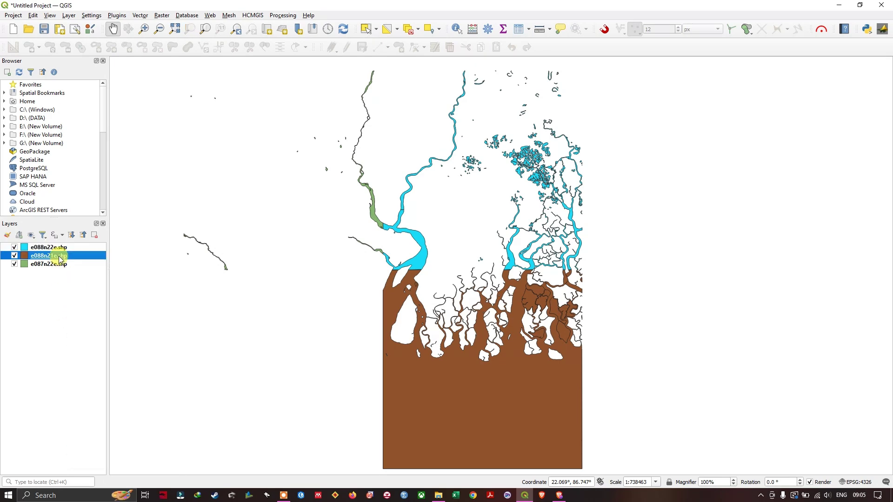
pyautogui.rightClick(60, 258)
pyautogui.click(116, 479)
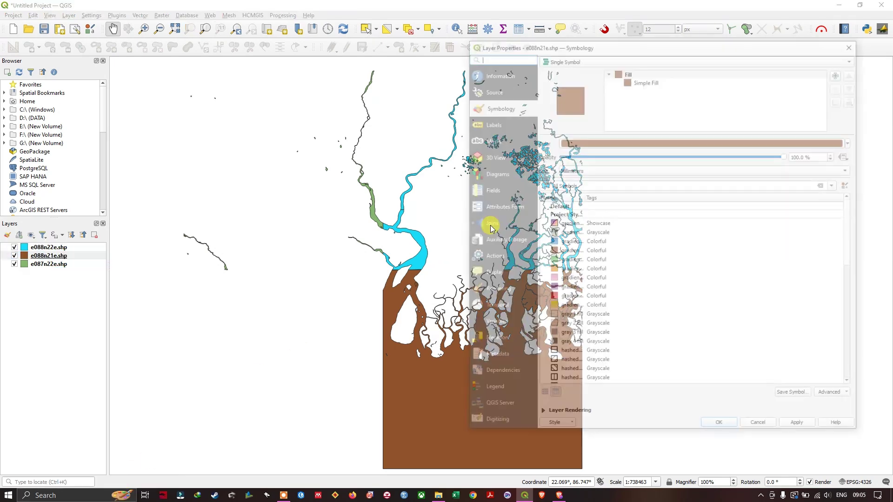
pyautogui.click(852, 141)
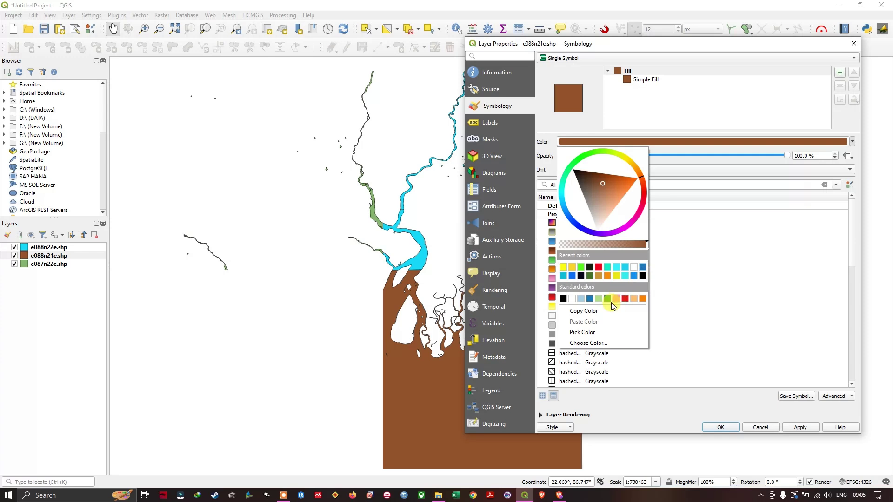
pyautogui.click(591, 336)
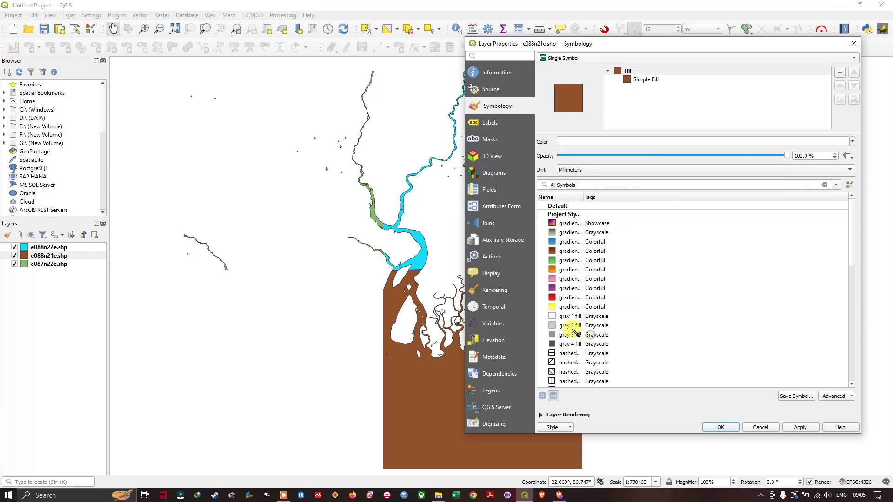
pyautogui.click(27, 252)
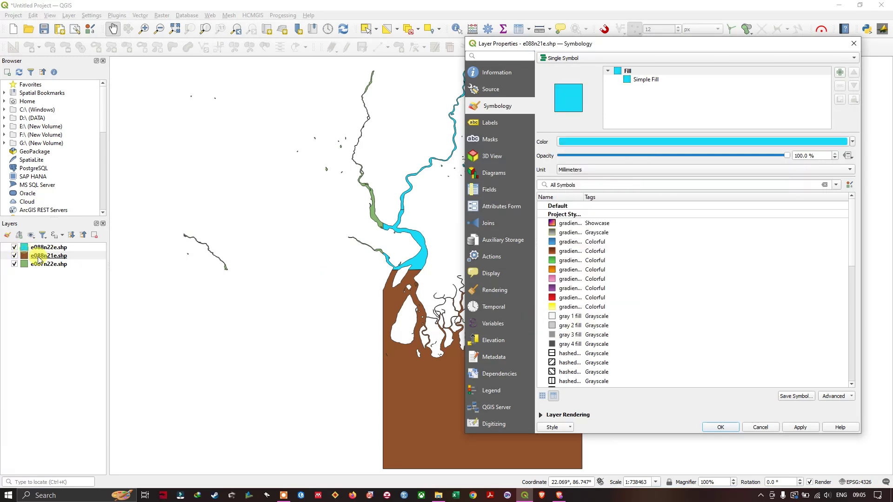
pyautogui.click(799, 425)
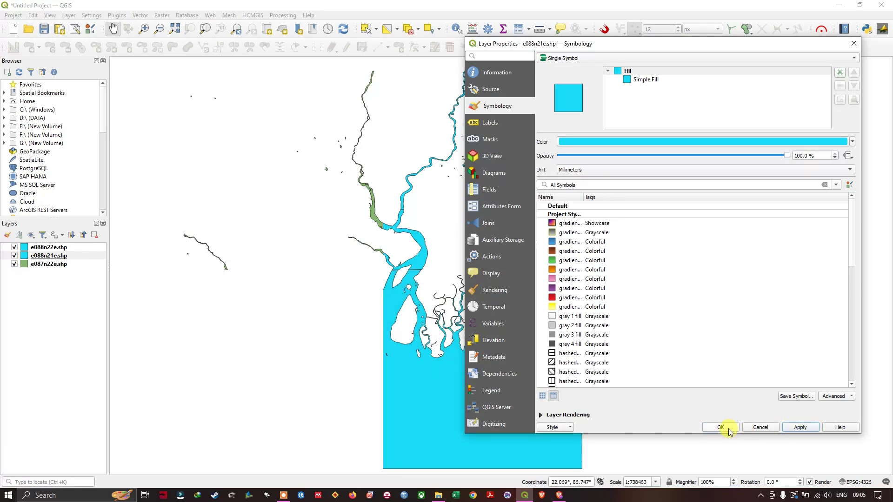
# Step: Change e087n22e.shp's green fill to the sampled cyan, apply it and close Properties
pyautogui.click(728, 430)
pyautogui.click(25, 265)
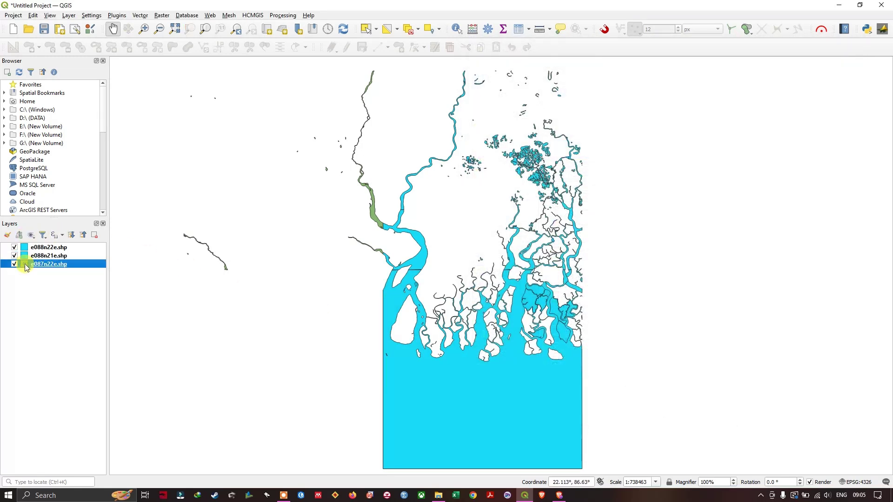
pyautogui.rightClick(25, 266)
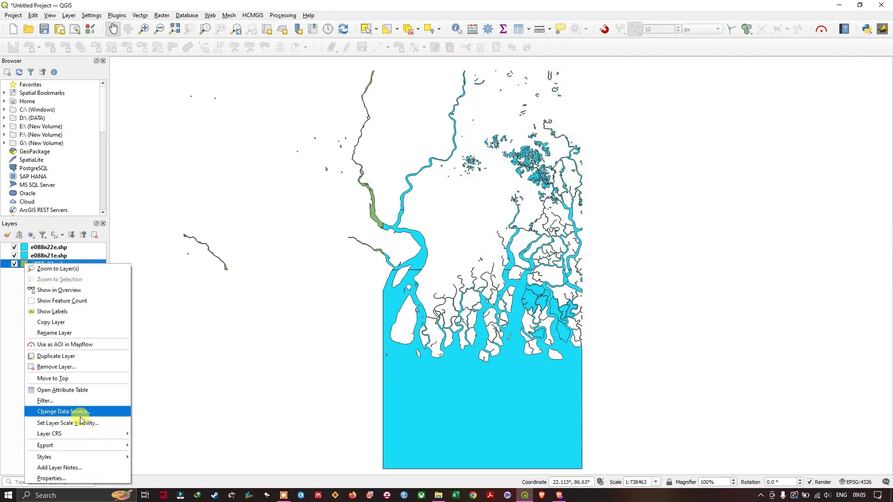
pyautogui.click(111, 477)
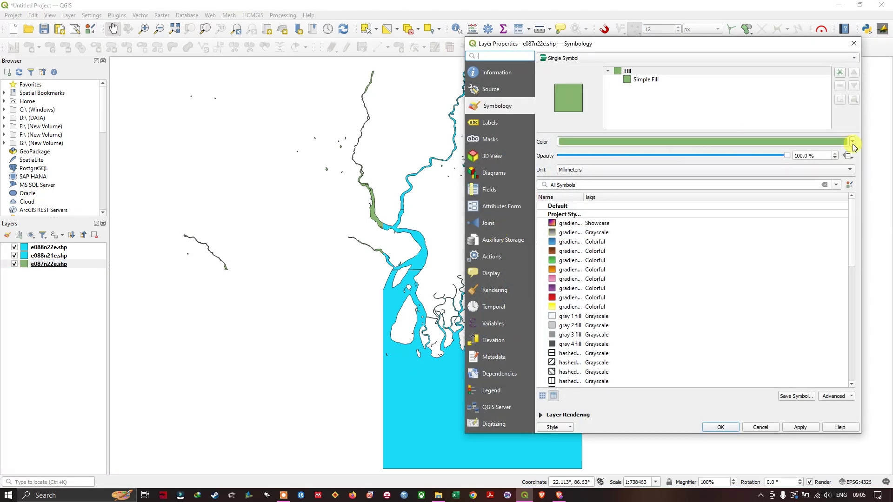
pyautogui.click(853, 143)
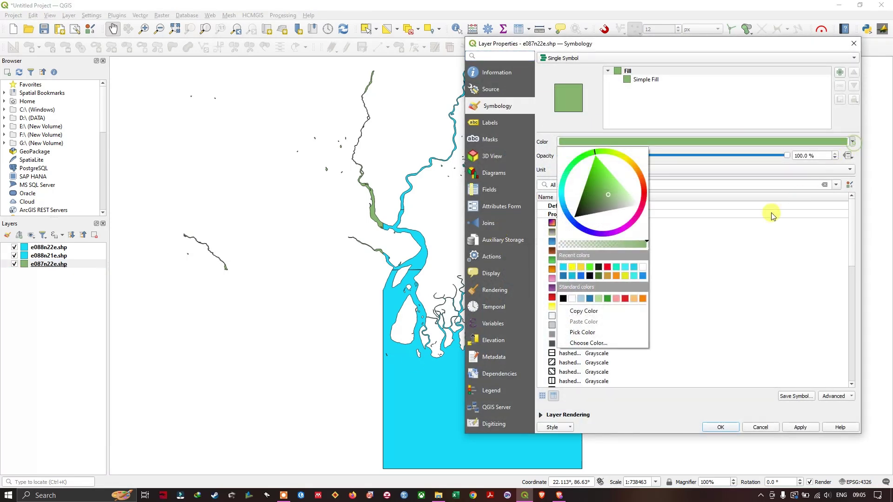
pyautogui.click(569, 332)
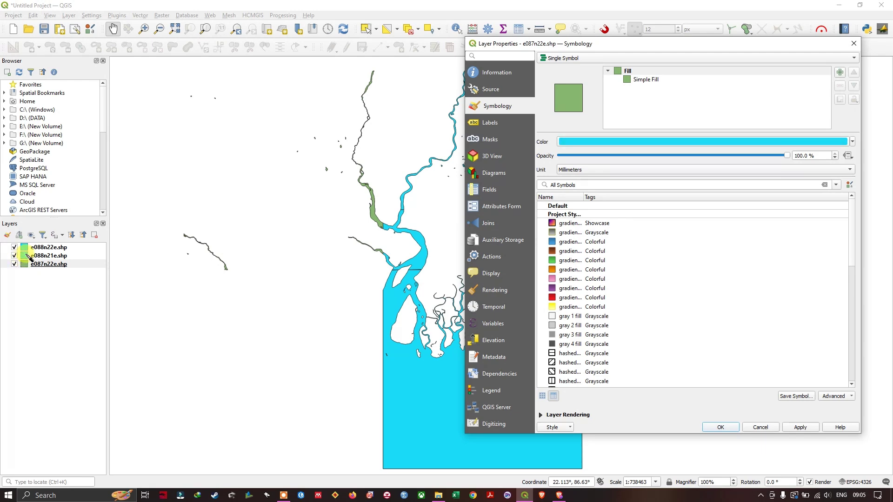
pyautogui.click(803, 426)
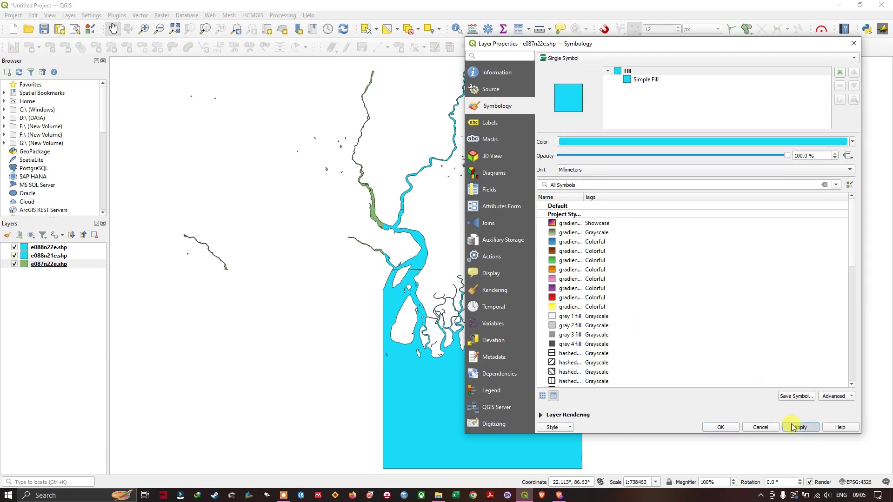
pyautogui.click(726, 427)
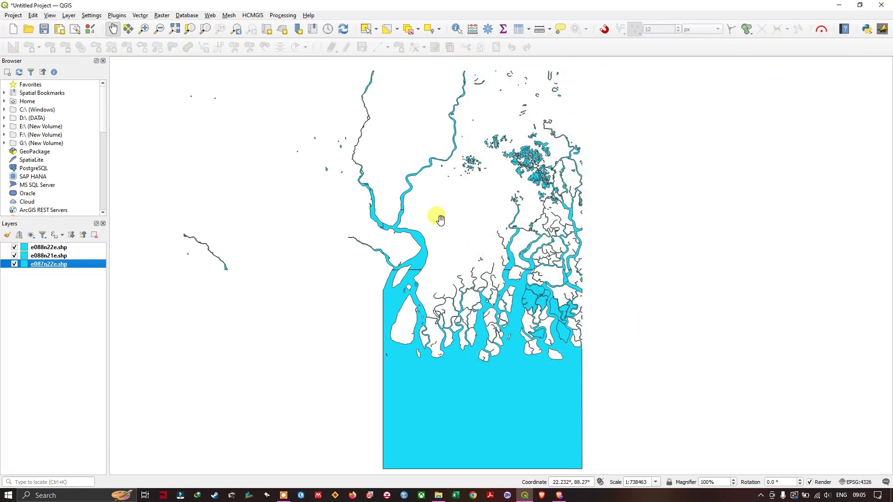
pyautogui.scroll(-1, 439, 212)
pyautogui.scroll(1, 458, 199)
pyautogui.scroll(1, 466, 173)
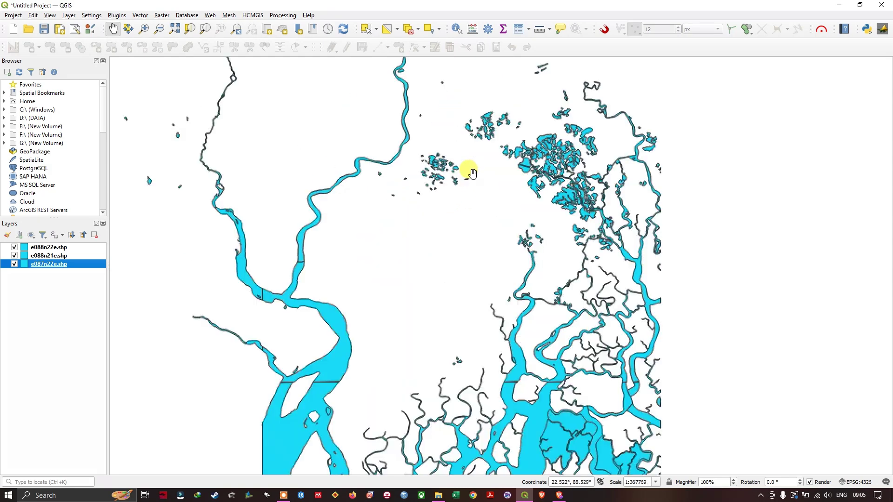
pyautogui.scroll(-1, 465, 169)
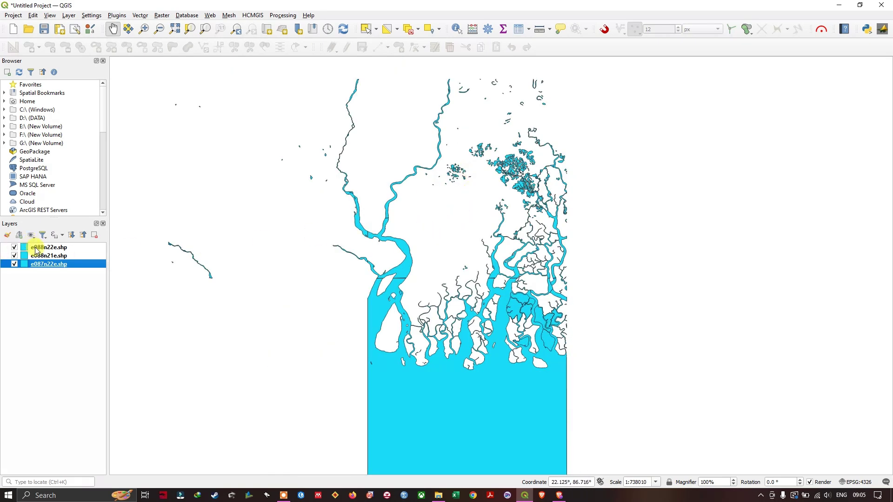
# Step: Save e088n22e.shp's features as Rivers.shp in E:\GIS Educator and add it to the map
pyautogui.click(64, 248)
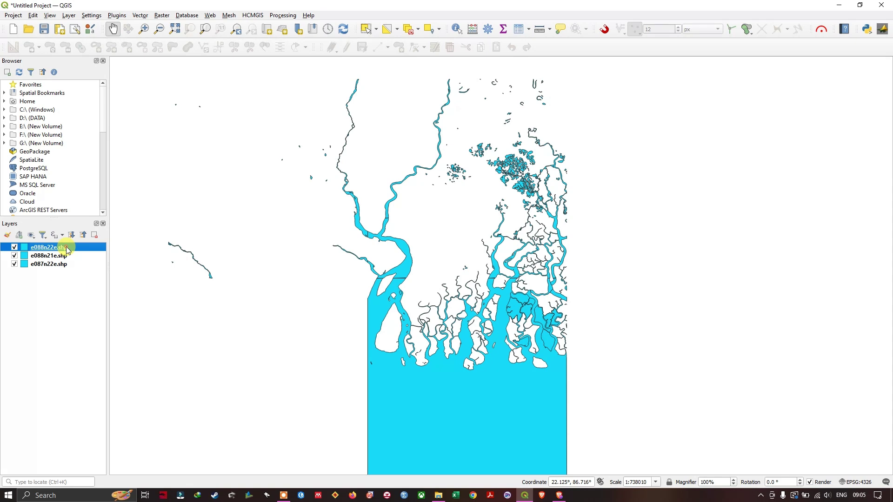
pyautogui.rightClick(67, 250)
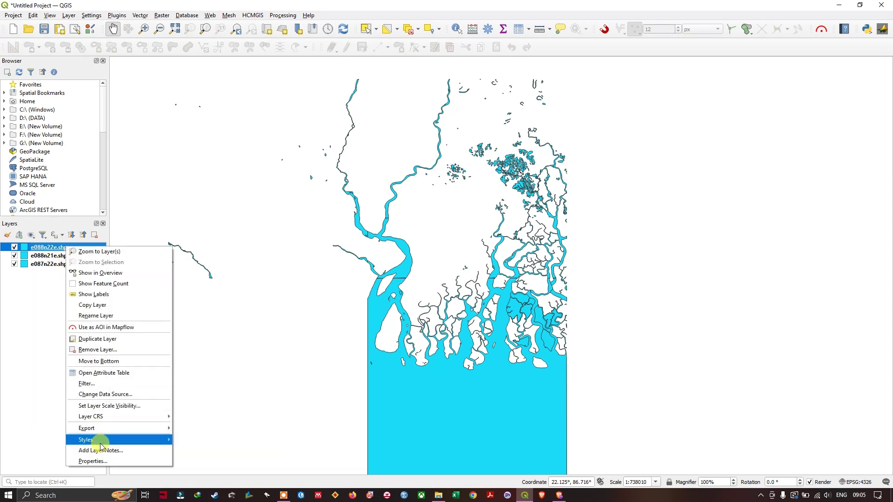
pyautogui.moveTo(124, 427)
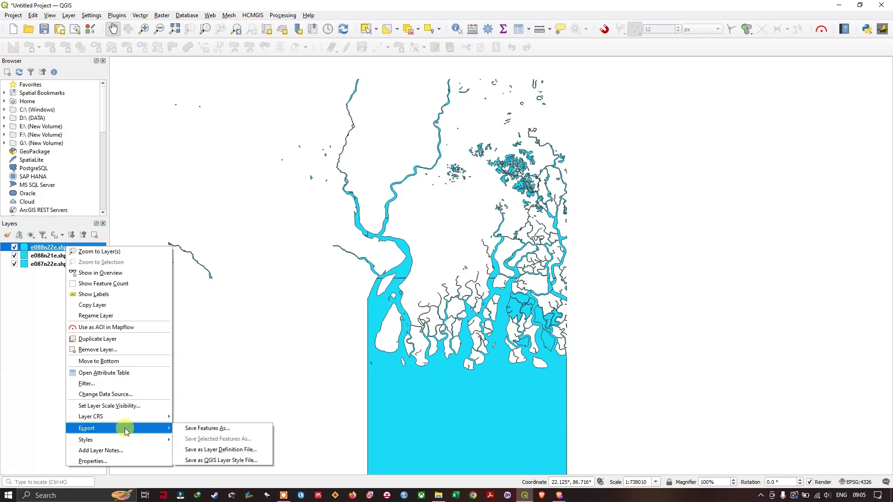
pyautogui.click(245, 427)
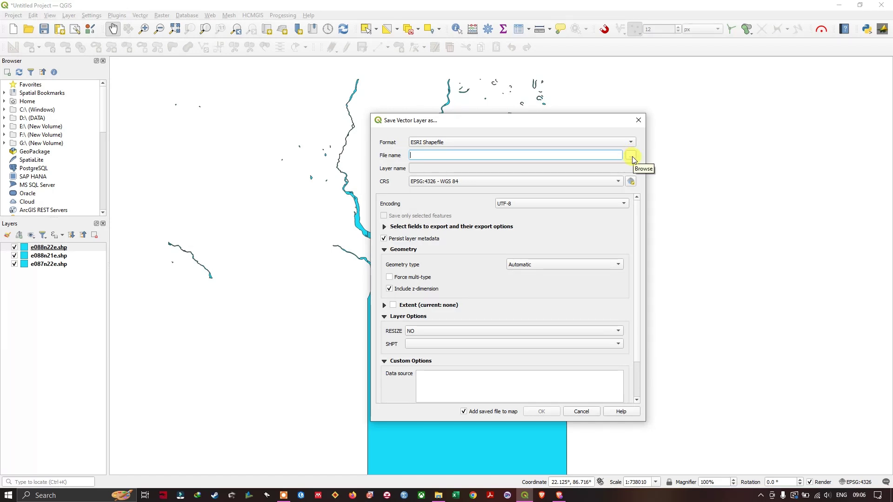
pyautogui.click(632, 158)
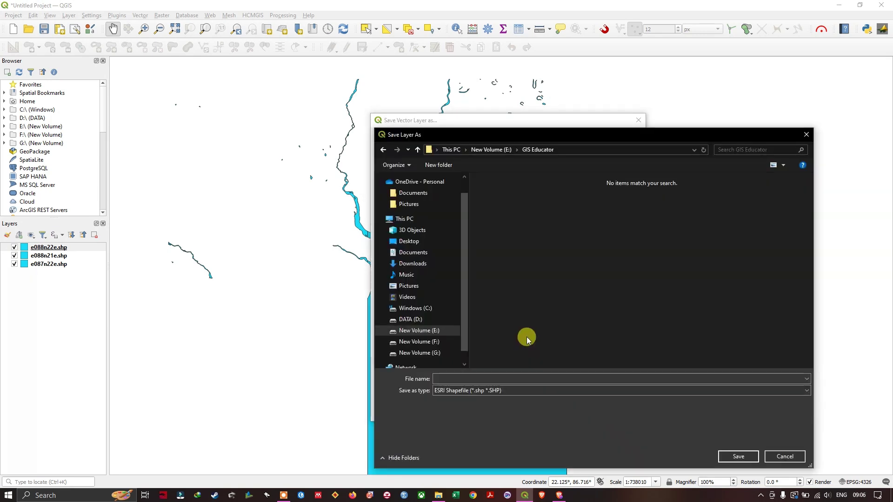
pyautogui.click(481, 377)
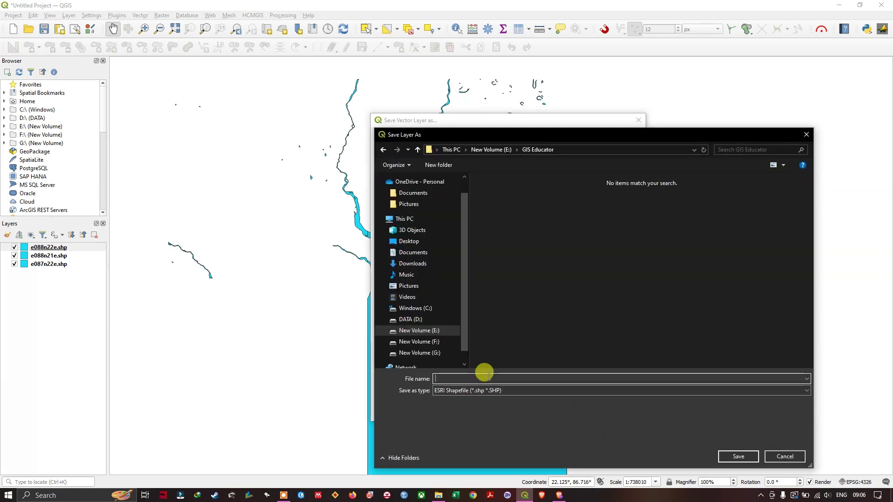
pyautogui.write('Rivers')
pyautogui.click(740, 457)
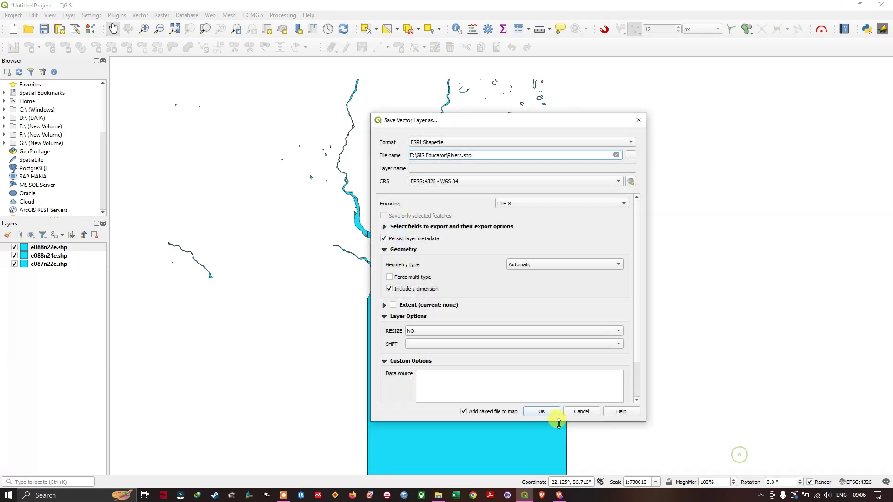
pyautogui.click(541, 411)
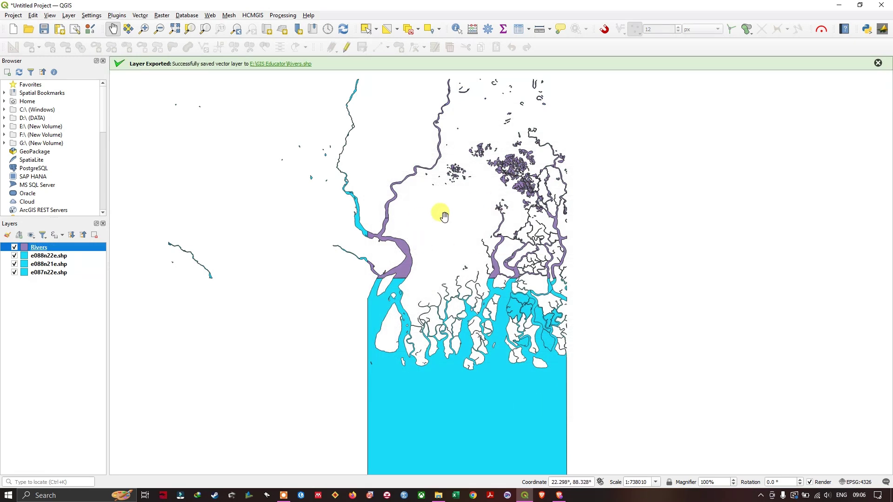
# Step: Switch off e088n21e.shp, e087n22e.shp and e088n22e.shp, leaving only the Rivers layer visible
pyautogui.click(15, 248)
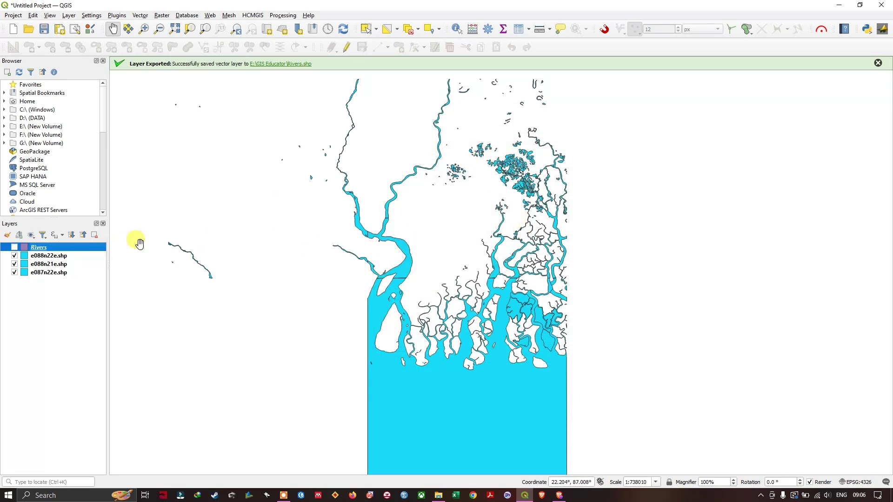
pyautogui.click(14, 264)
pyautogui.click(15, 272)
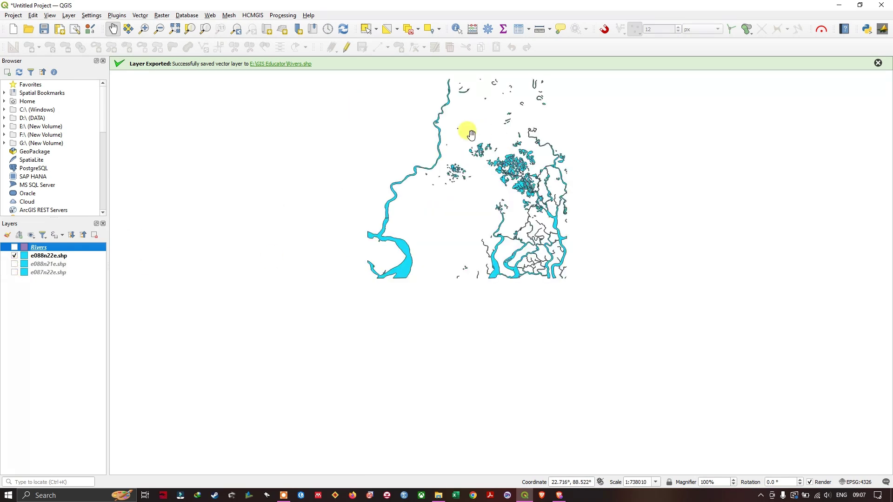
pyautogui.scroll(1, 472, 139)
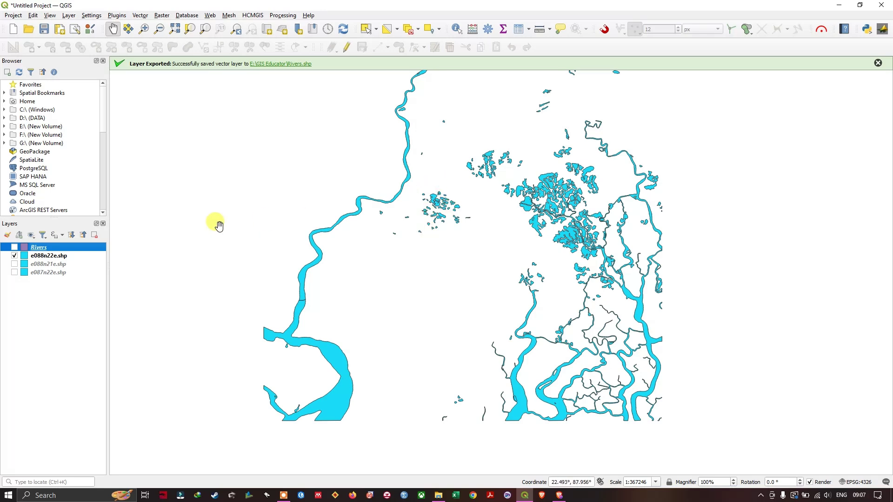
pyautogui.click(37, 256)
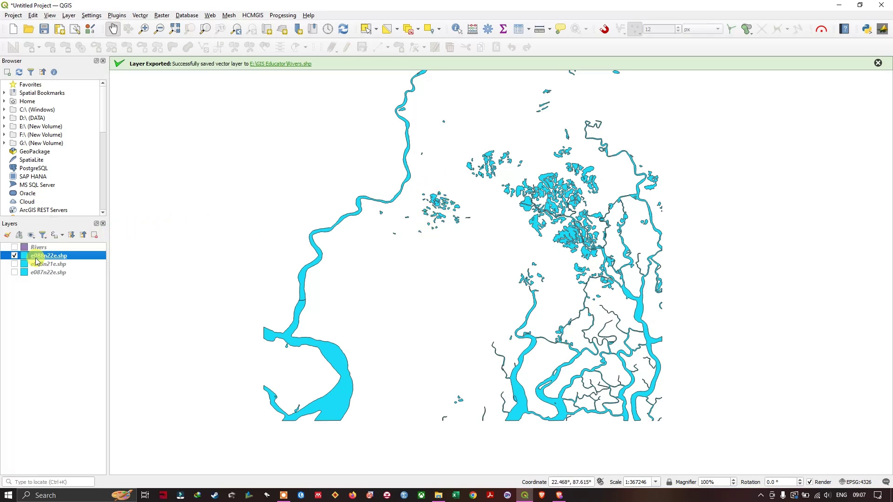
pyautogui.rightClick(36, 261)
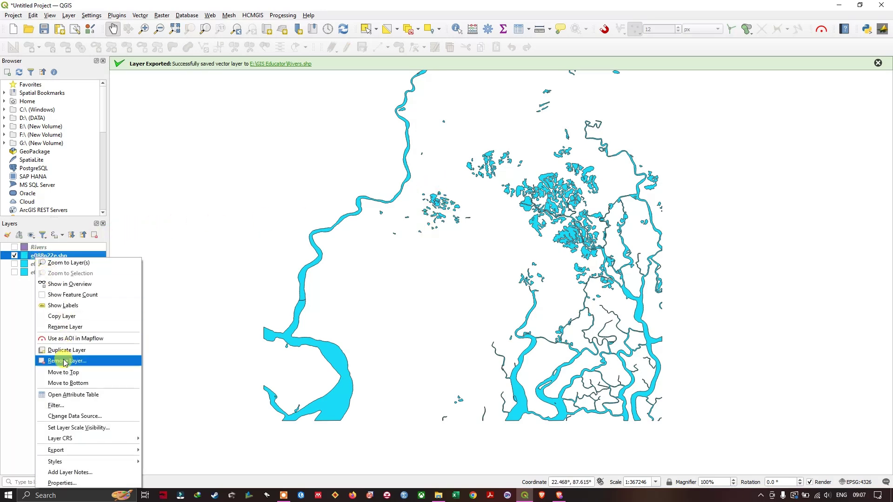
pyautogui.rightClick(46, 257)
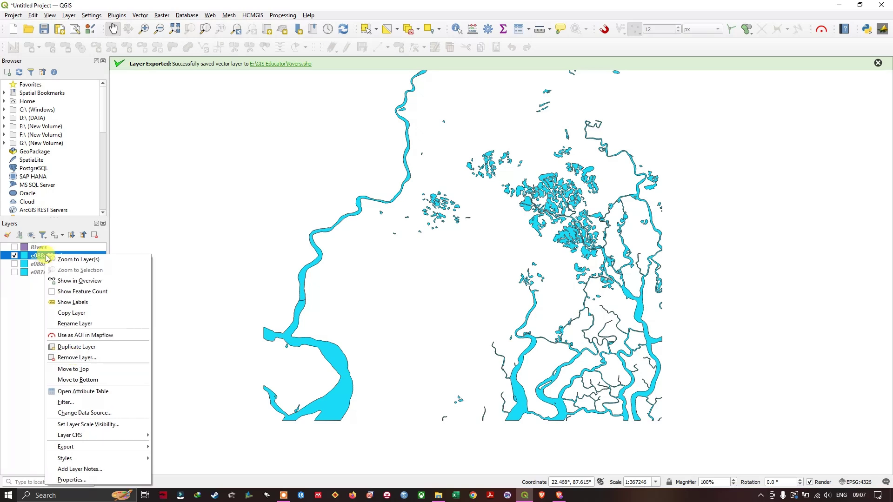
pyautogui.click(15, 248)
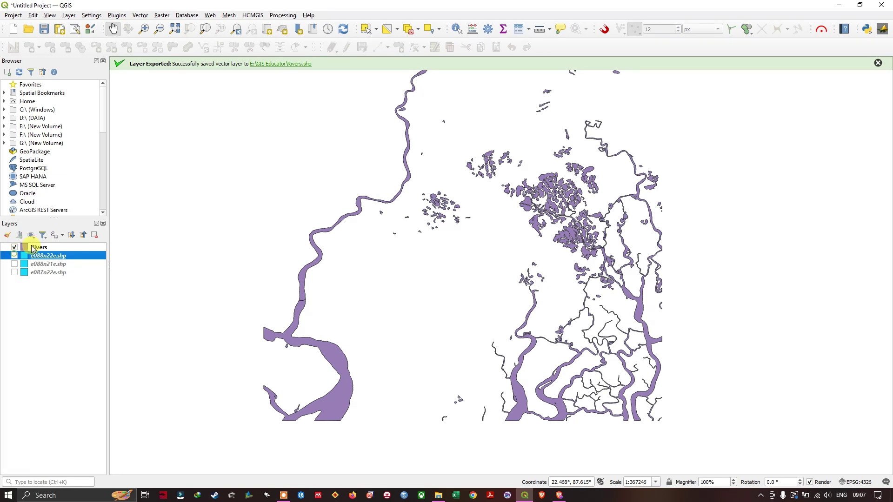
pyautogui.click(32, 247)
pyautogui.rightClick(69, 247)
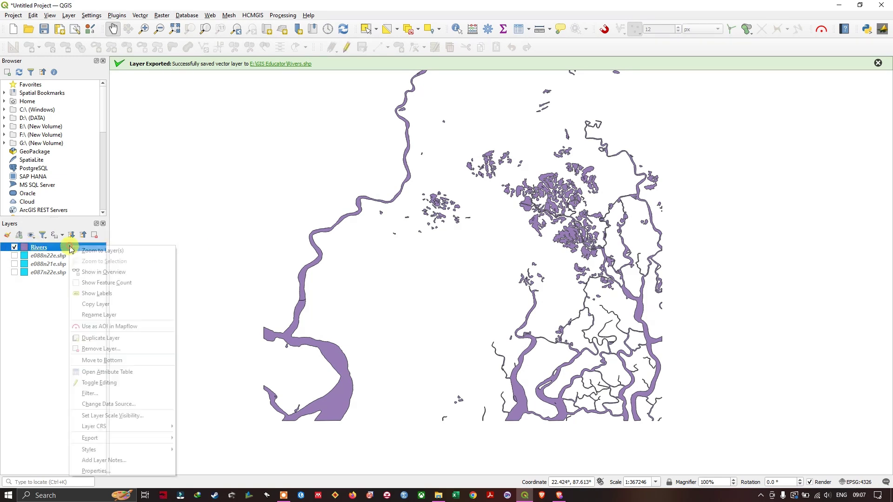
# Step: Put the Rivers layer into editing mode and box-select the cluster of small water bodies
pyautogui.click(87, 387)
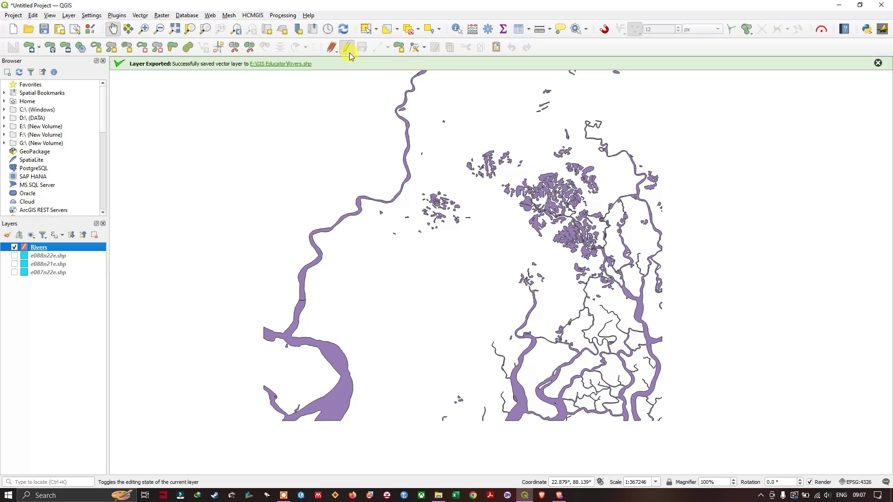
pyautogui.click(368, 28)
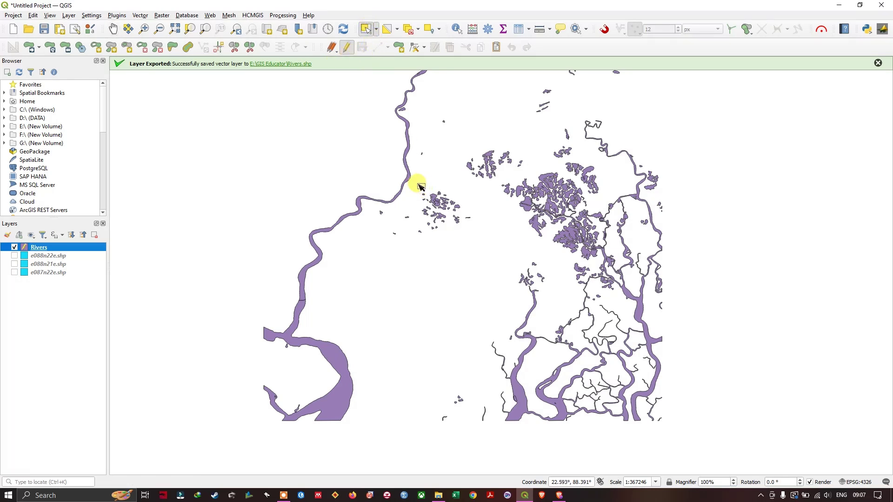
pyautogui.moveTo(411, 179); pyautogui.dragTo(484, 270)
pyautogui.rightClick(443, 196)
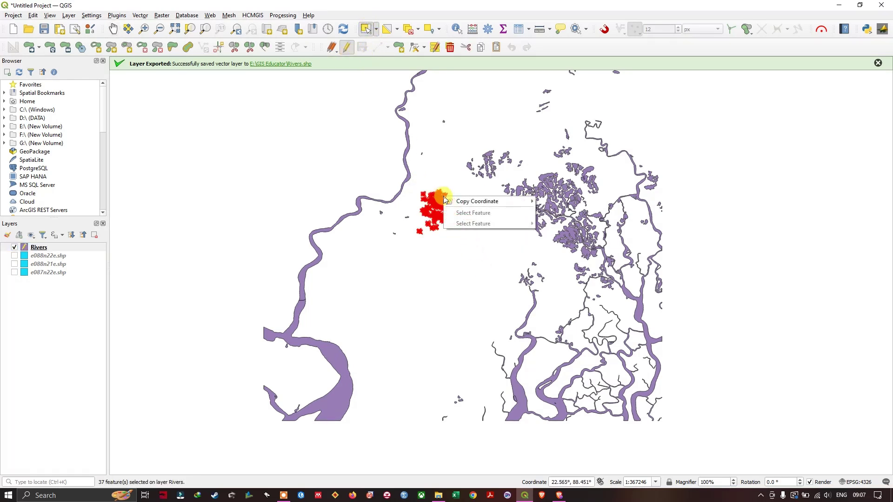
pyautogui.moveTo(455, 201)
pyautogui.click(433, 178)
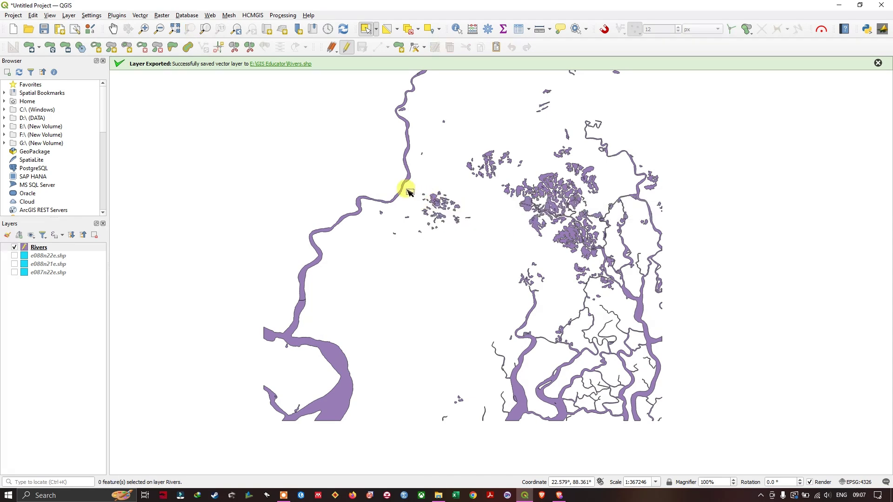
# Step: Delete the stray water bodies in three batches: 38, then 25, then a single polygon
pyautogui.moveTo(407, 187); pyautogui.dragTo(494, 247)
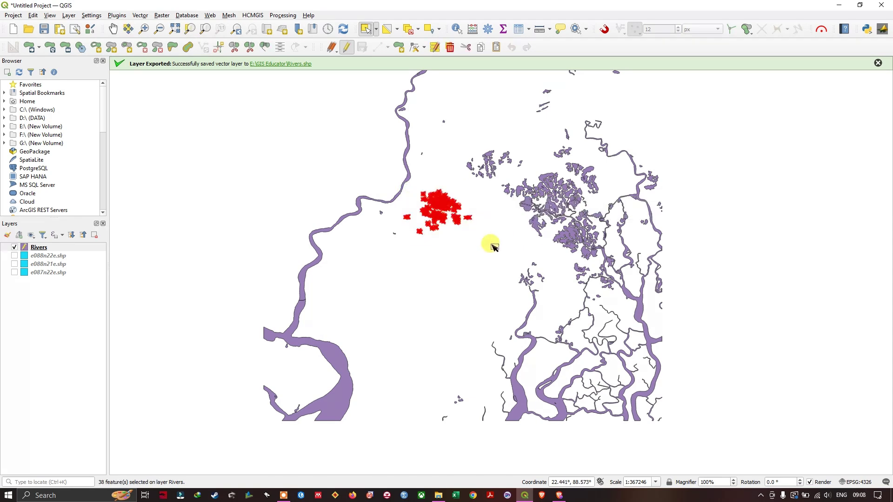
pyautogui.click(450, 48)
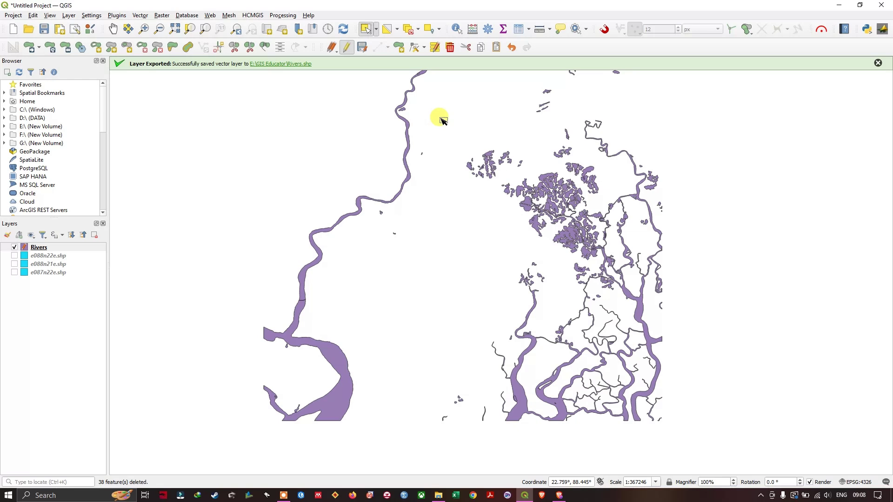
pyautogui.moveTo(440, 119); pyautogui.dragTo(528, 181)
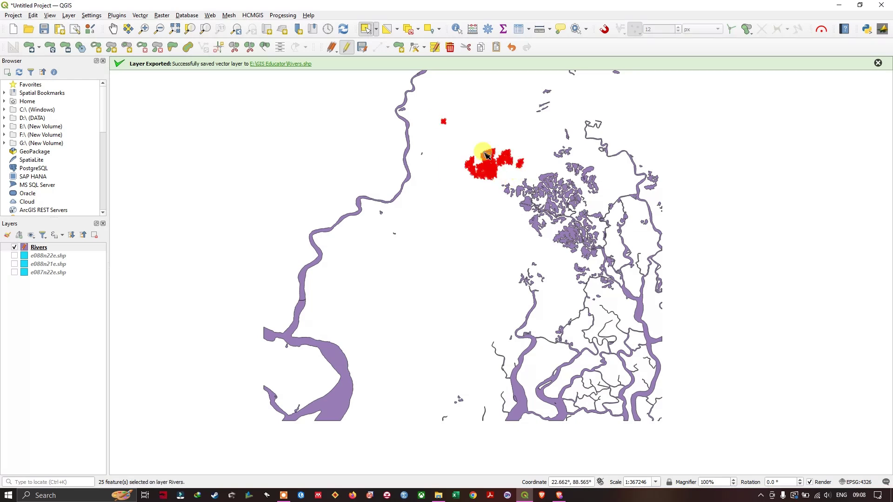
pyautogui.click(450, 48)
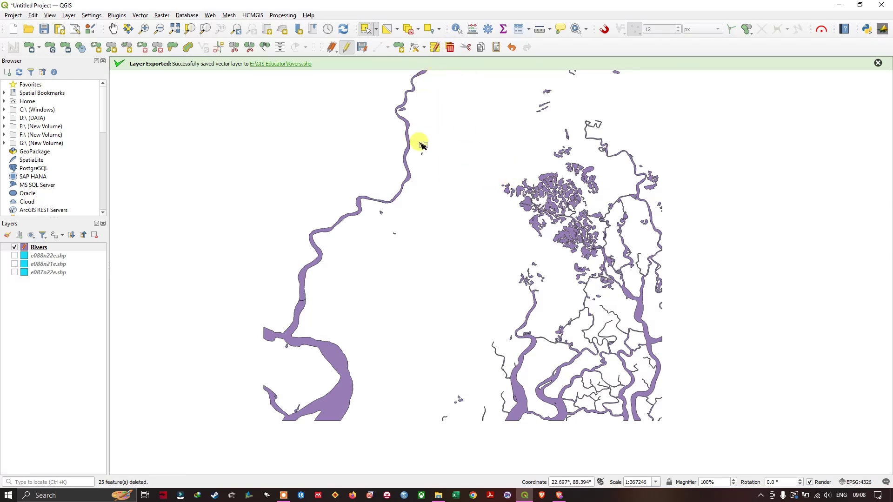
pyautogui.moveTo(421, 144); pyautogui.dragTo(428, 170)
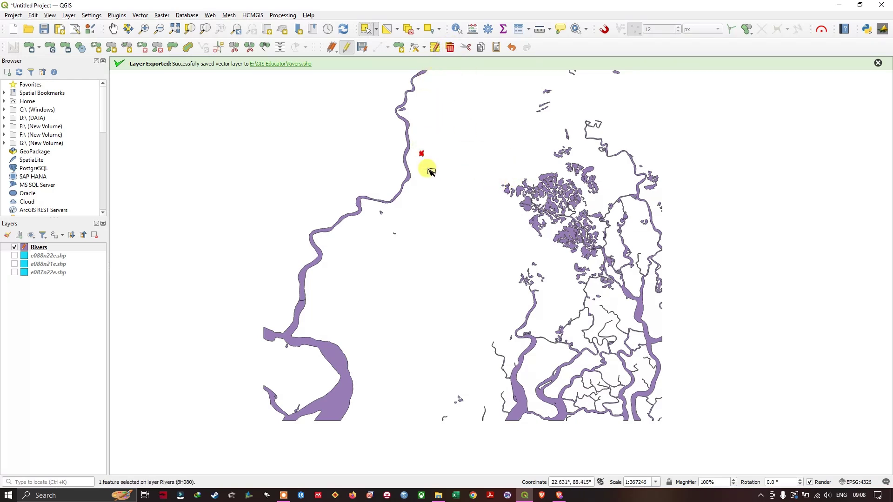
pyautogui.click(450, 48)
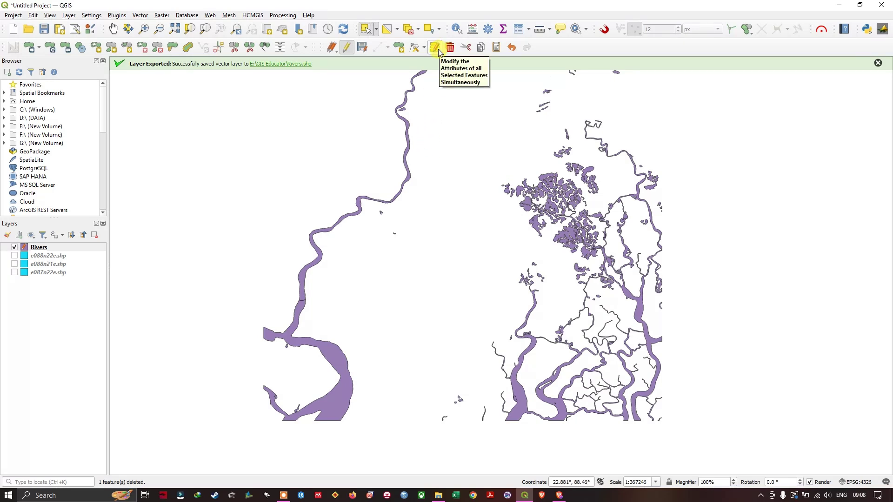
# Step: Save the Rivers layer edits and end its editing session
pyautogui.click(363, 48)
pyautogui.click(347, 47)
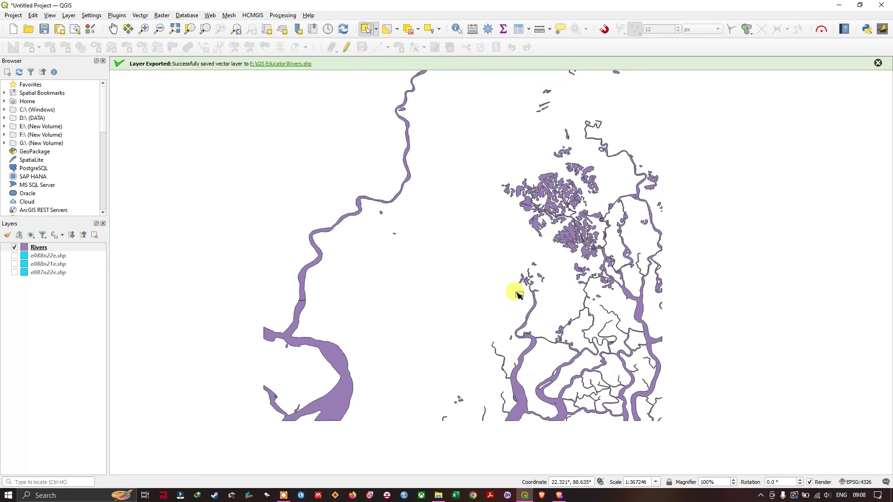
pyautogui.scroll(-1, 514, 295)
pyautogui.scroll(1, 560, 262)
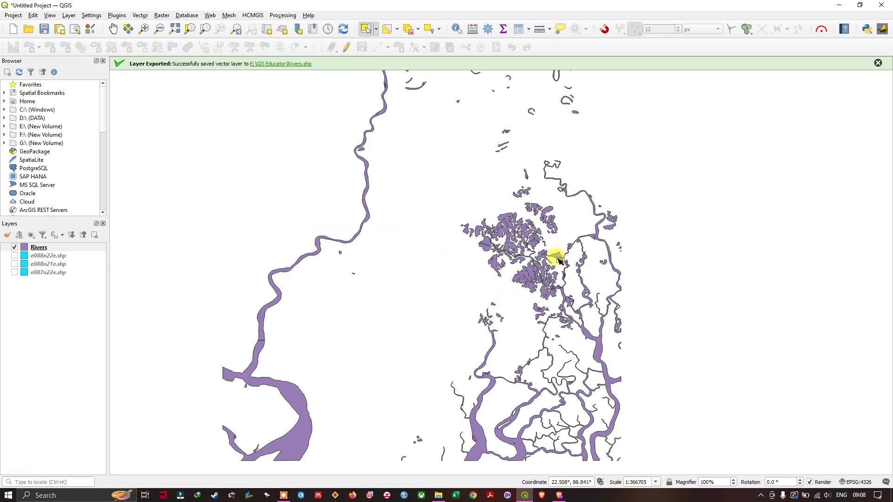
pyautogui.scroll(-1, 547, 281)
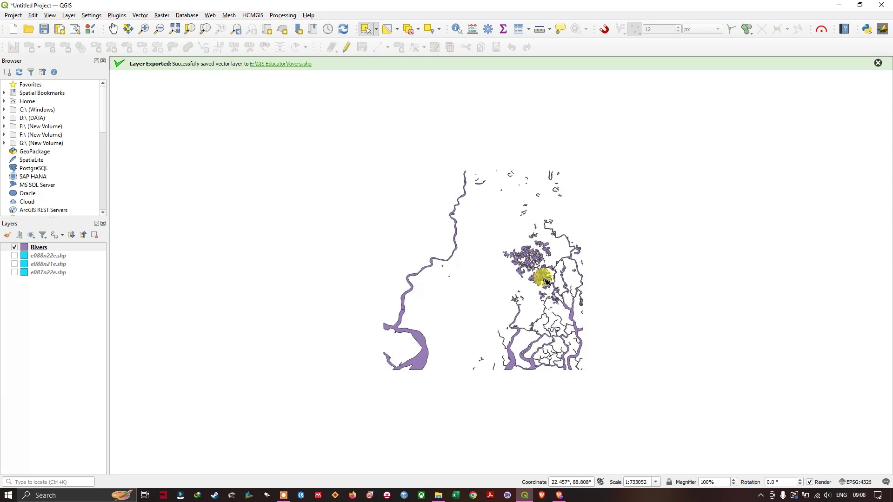
pyautogui.scroll(1, 534, 309)
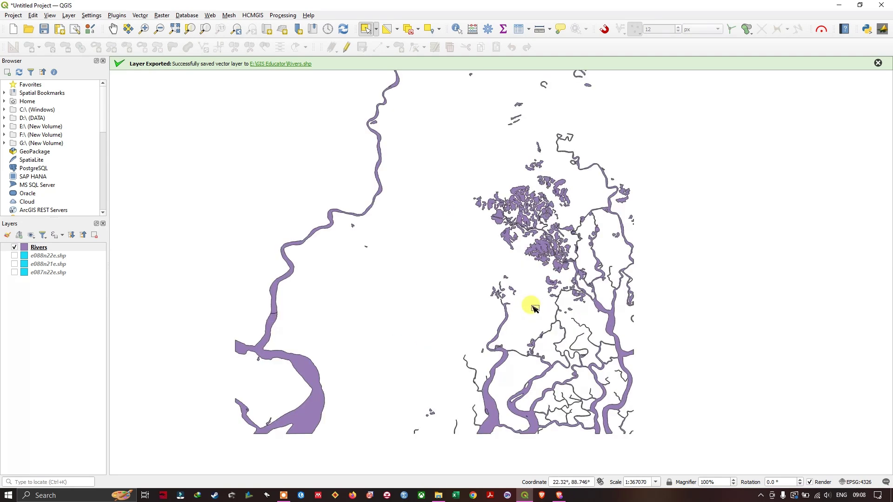